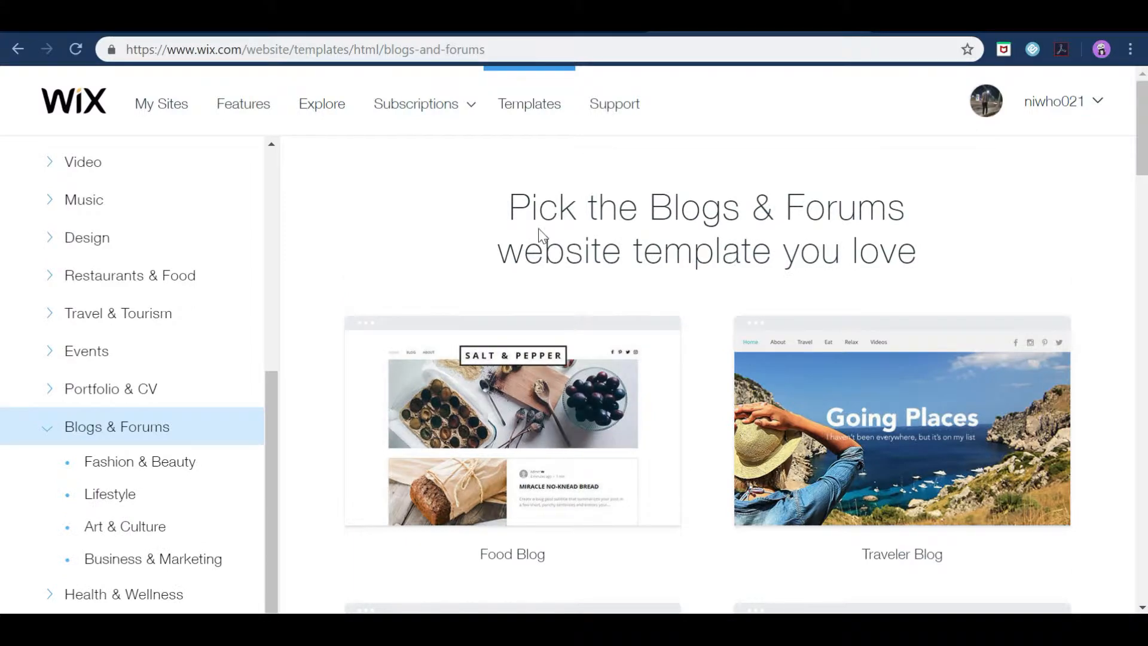
Step: Look through the first two pages of Blogs & Forums website templates
scroll(540, 233, "down", 15)
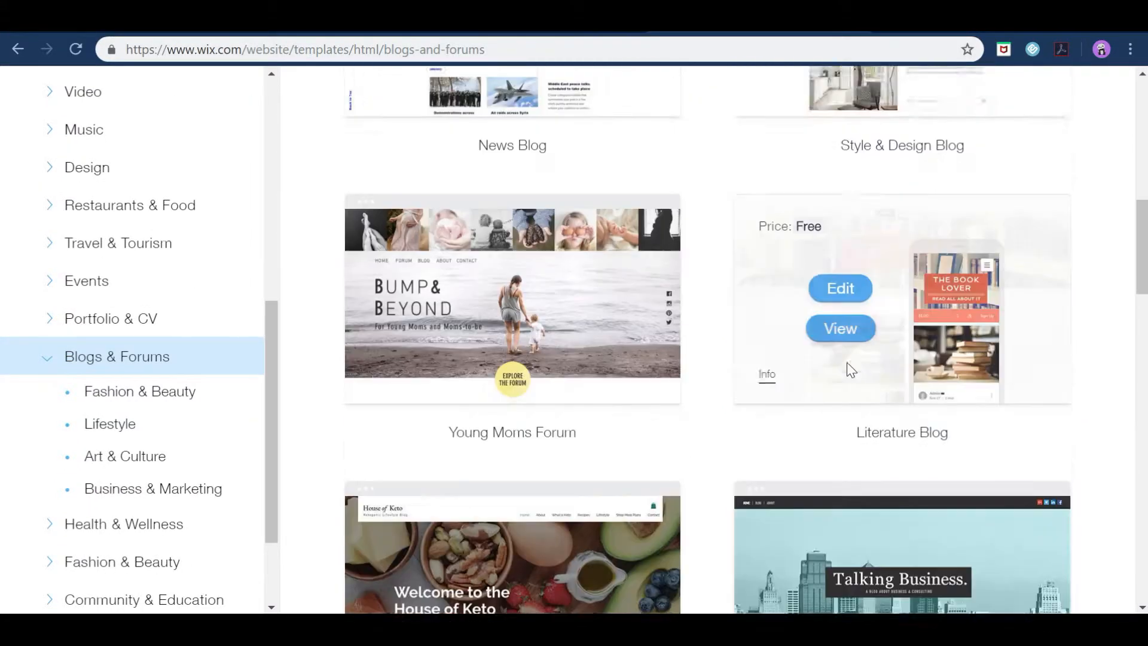
scroll(602, 377, "down", 5)
scroll(750, 300, "down", 5)
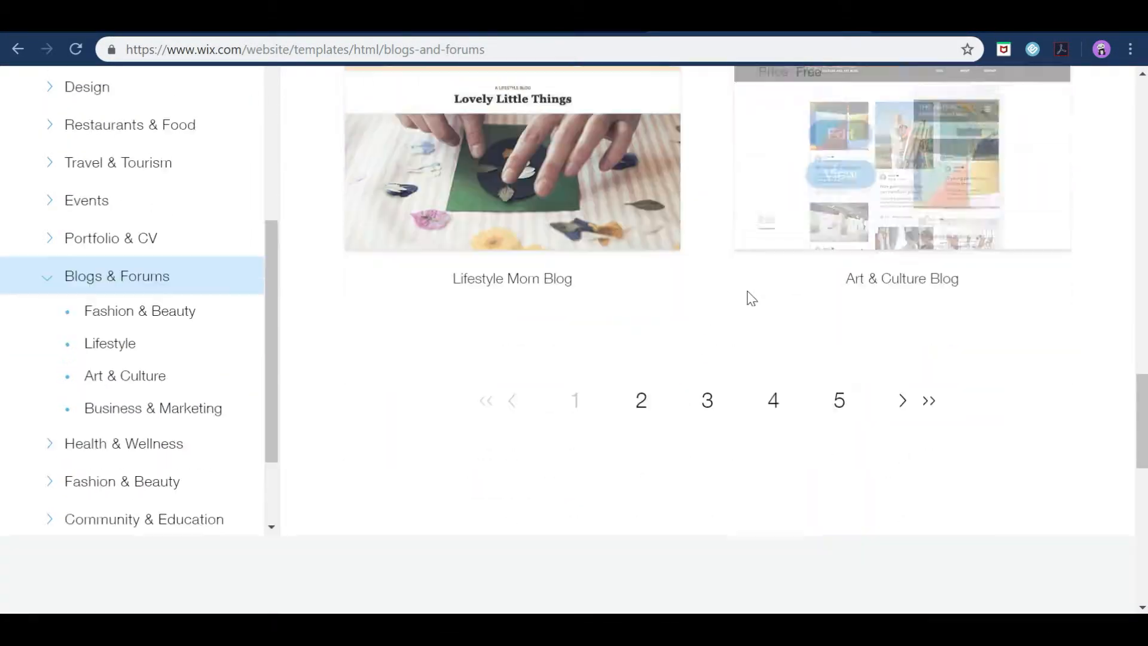
left_click(643, 402)
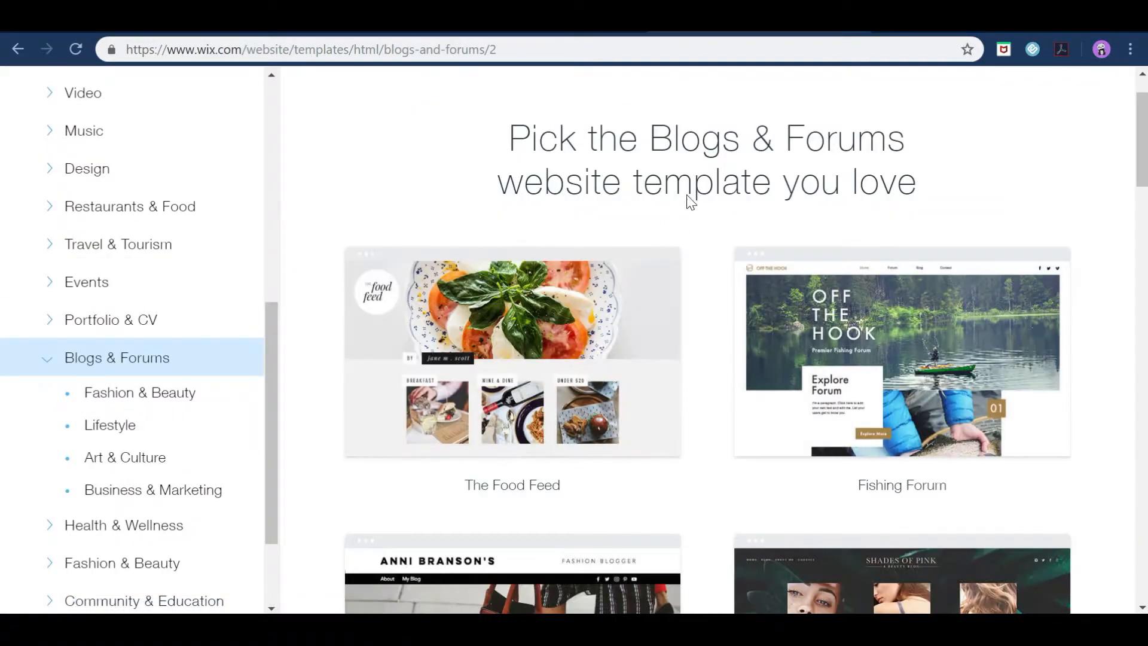
scroll(687, 200, "down", 3)
scroll(746, 328, "down", 10)
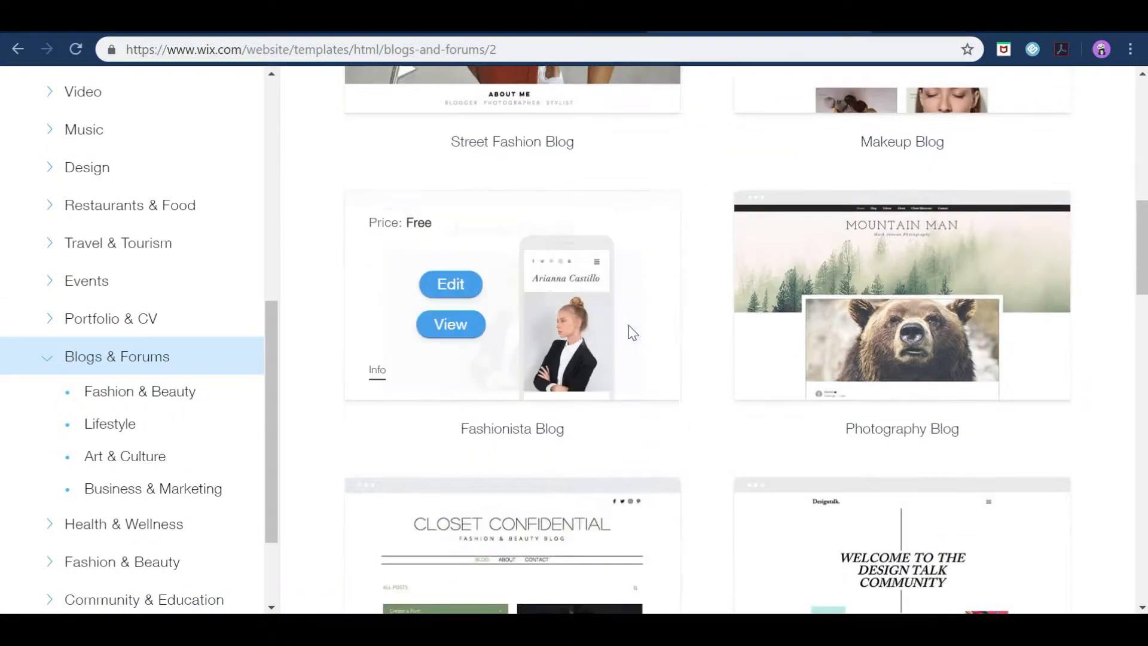
scroll(347, 299, "down", 9)
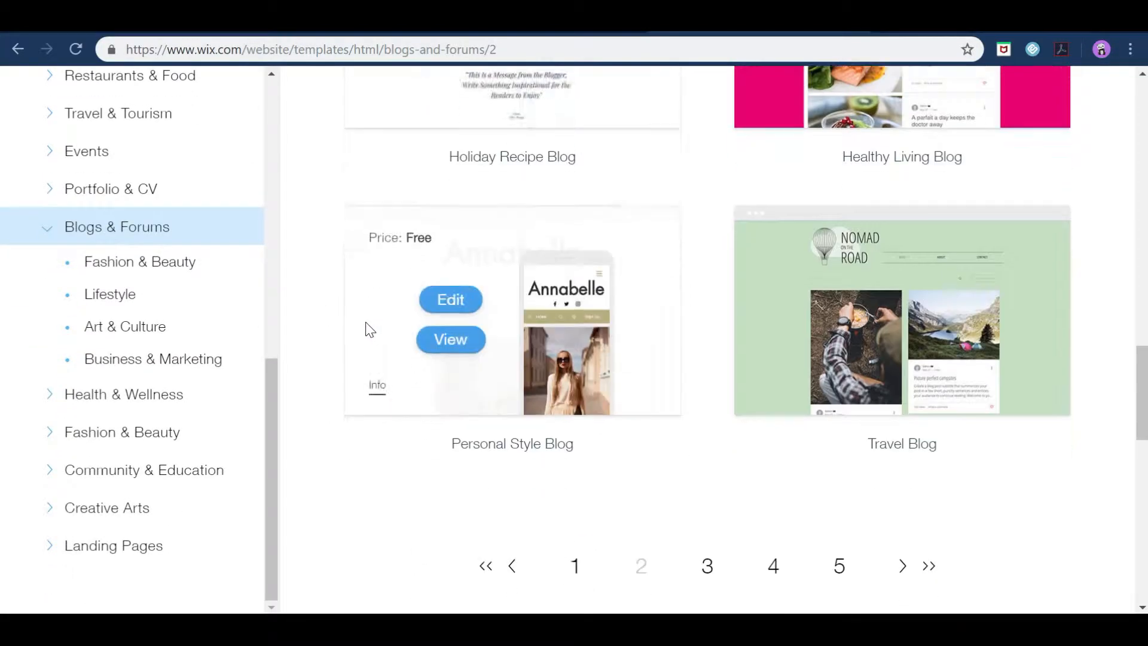
Step: Open the Arts & Crafts Forum template for editing from page 3 of the Blogs & Forums templates
left_click(704, 513)
scroll(705, 394, "down", 9)
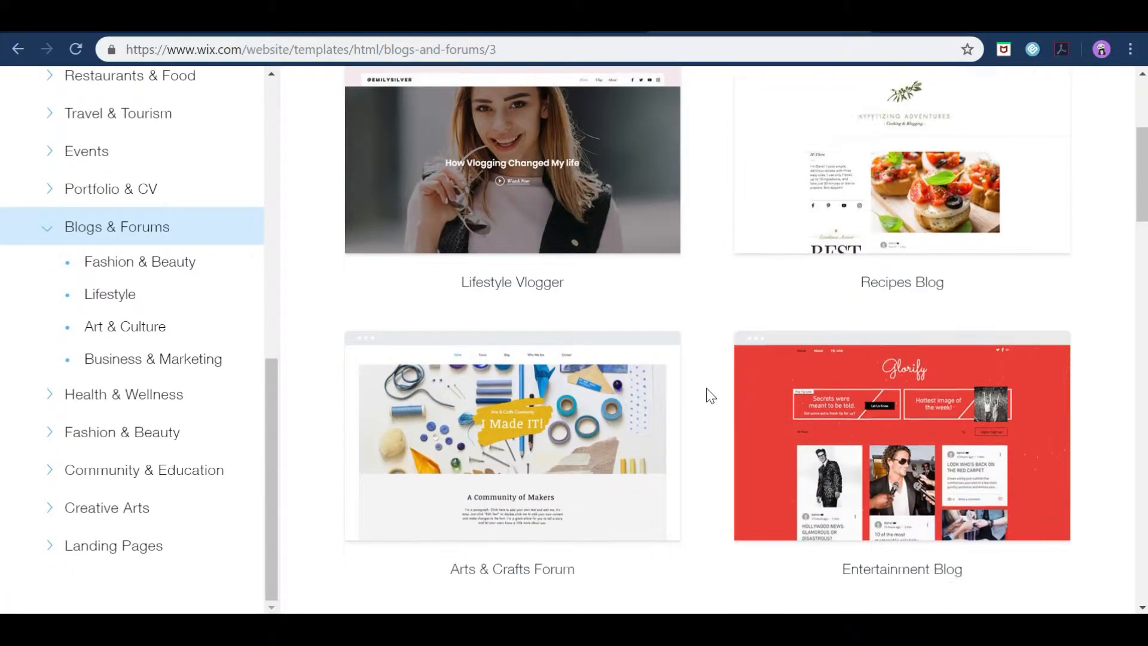
scroll(708, 393, "down", 13)
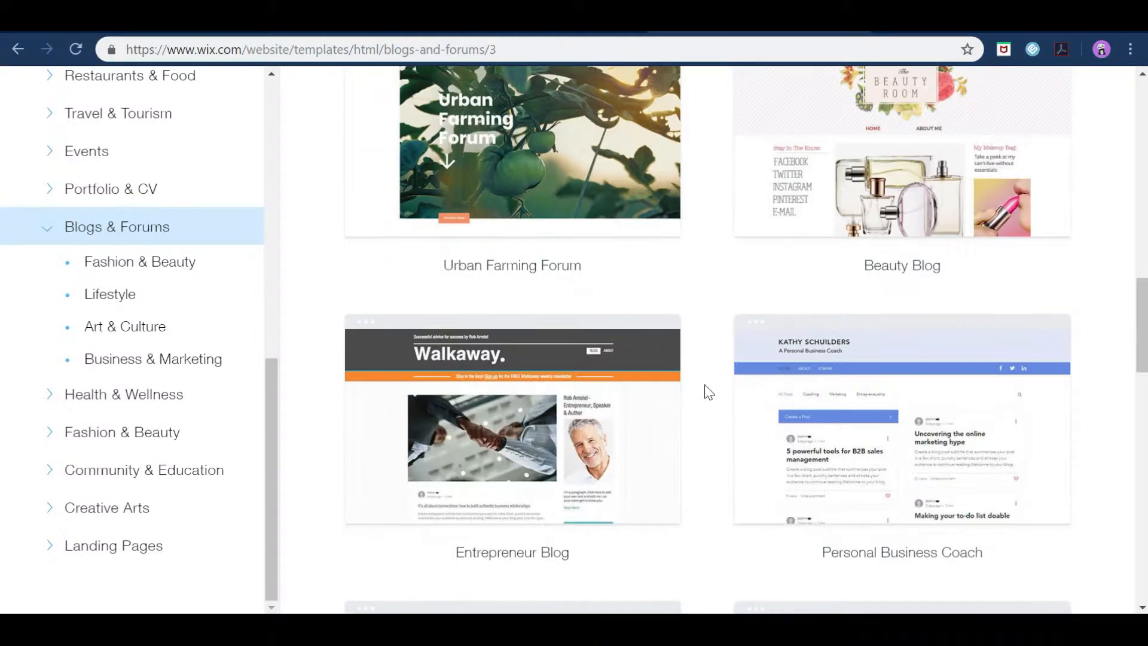
scroll(708, 393, "down", 2)
scroll(706, 386, "up", 15)
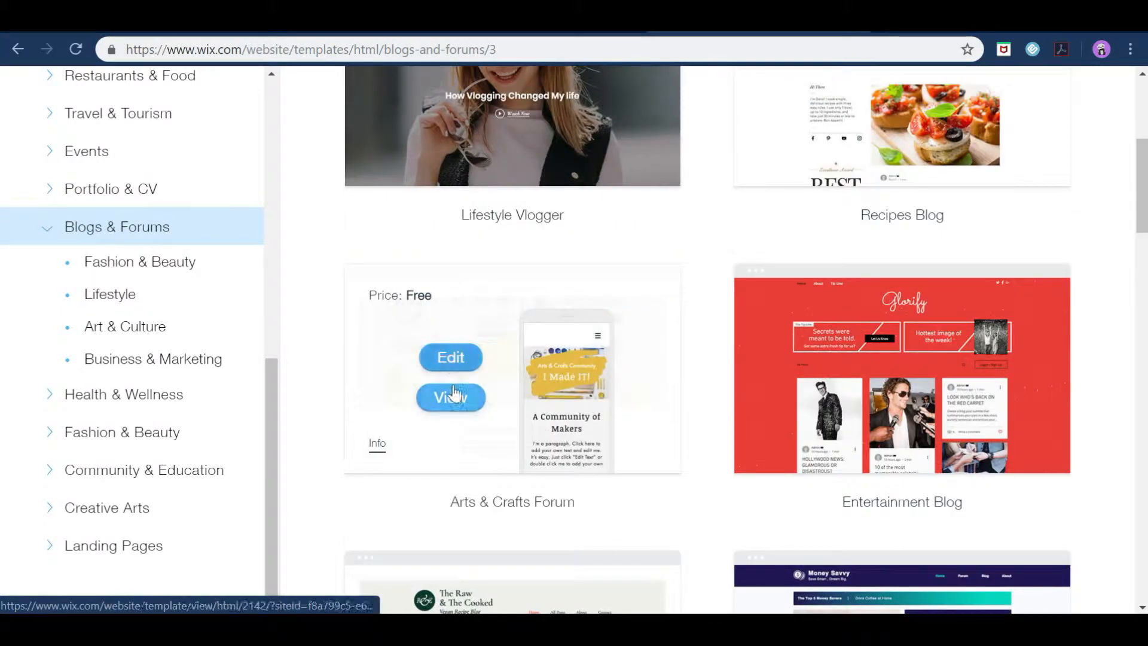
left_click(451, 359)
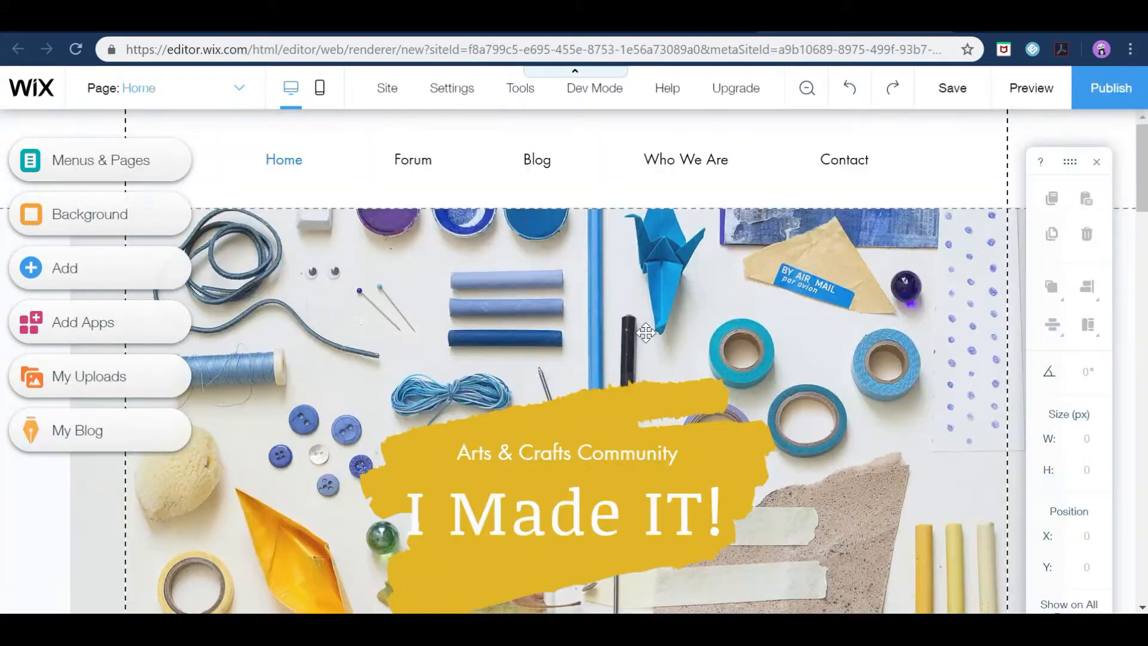
Step: Save the site under the free address ending in "online" and close the save confirmation
mouse_move(728, 103)
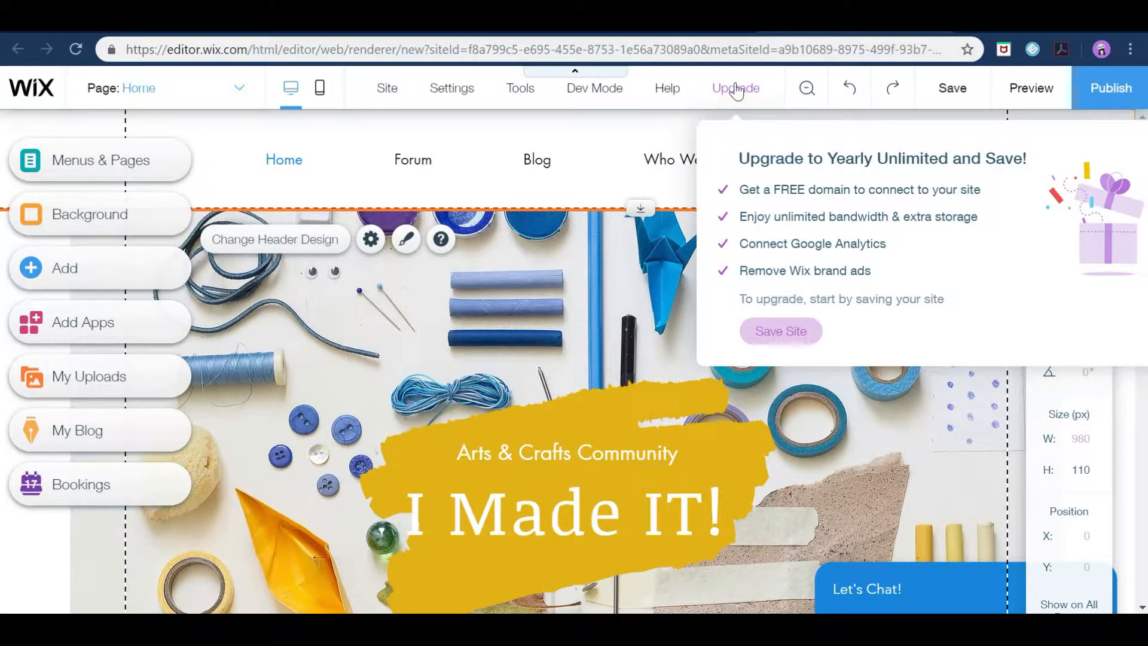
left_click(781, 330)
key("BackSpace")
type("online")
left_click(791, 578)
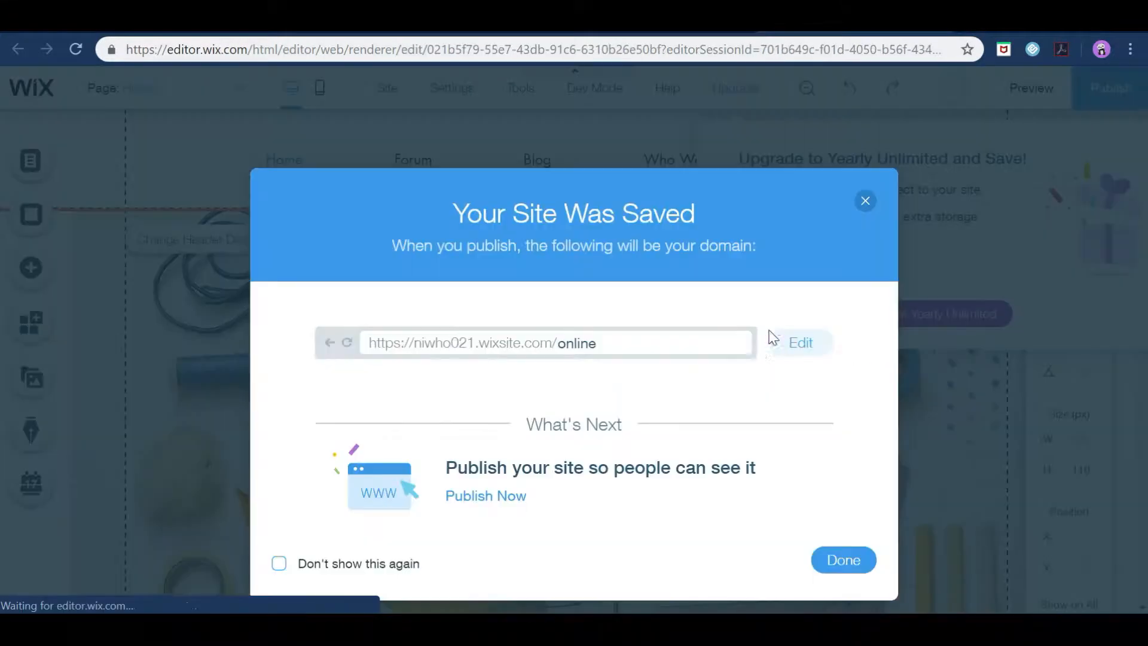
left_click(837, 561)
Step: Go to the yearly upgrade, compare the Ascend plans and choose Ascend Basic with the Yearly subscription period
mouse_move(744, 91)
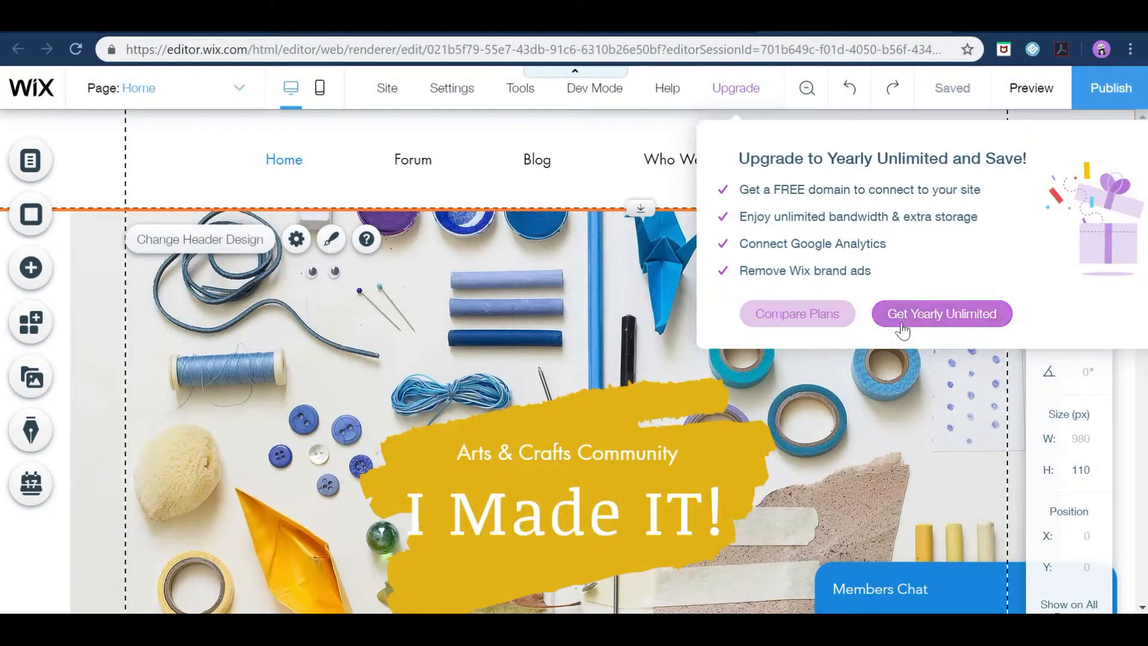
left_click(932, 314)
scroll(805, 407, "down", 3)
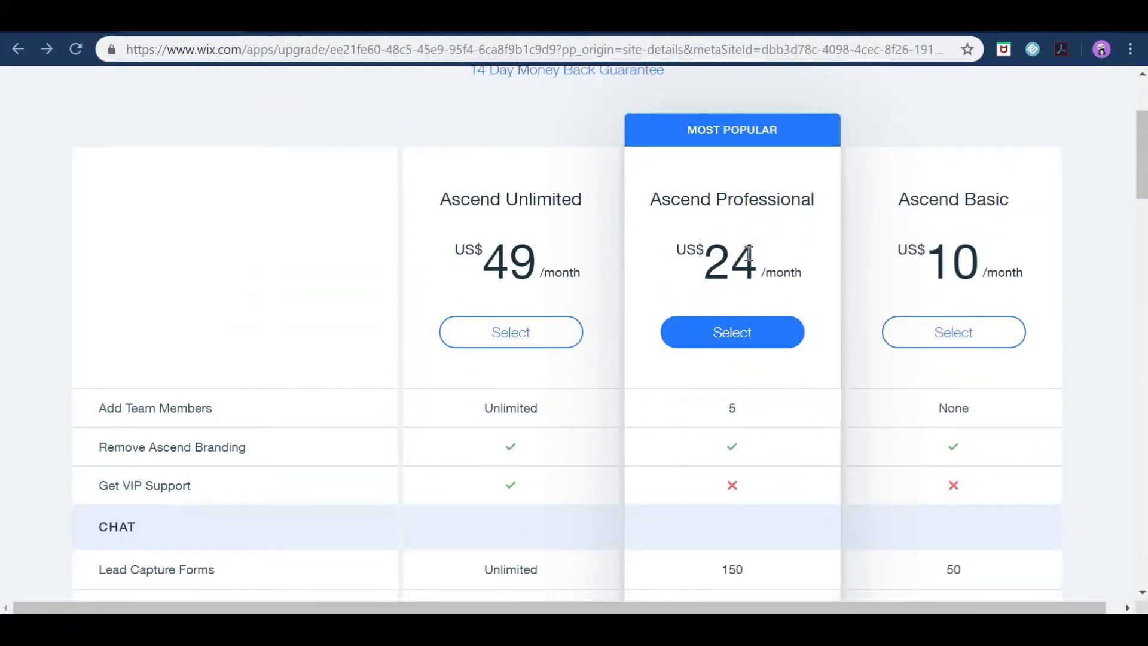
scroll(967, 288, "down", 20)
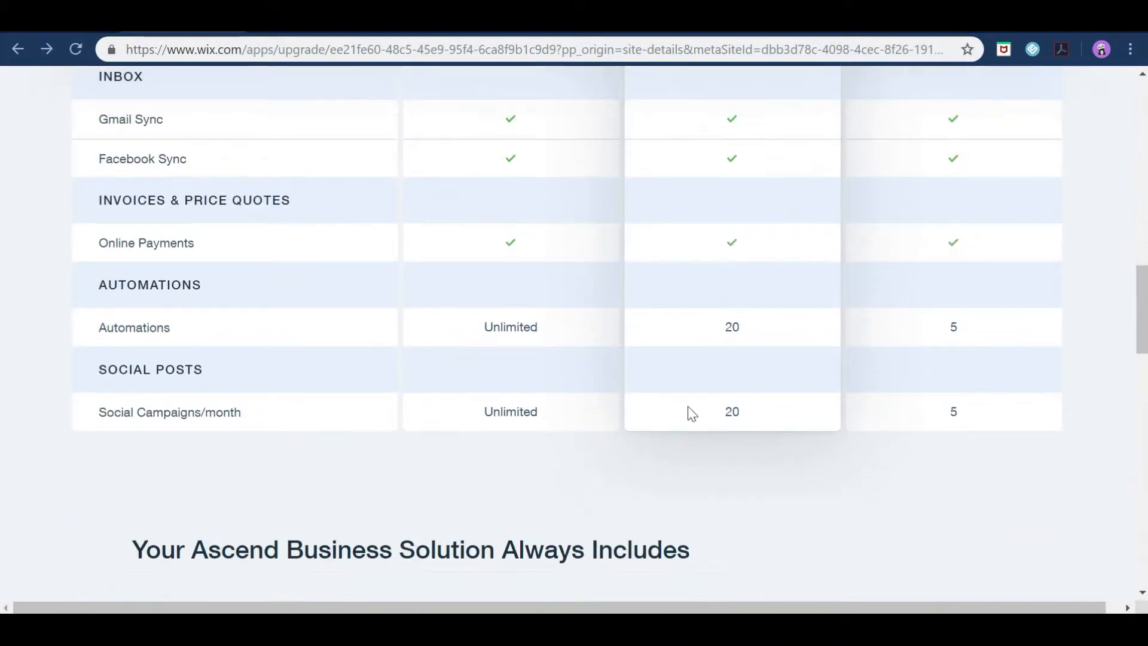
scroll(881, 353, "up", 20)
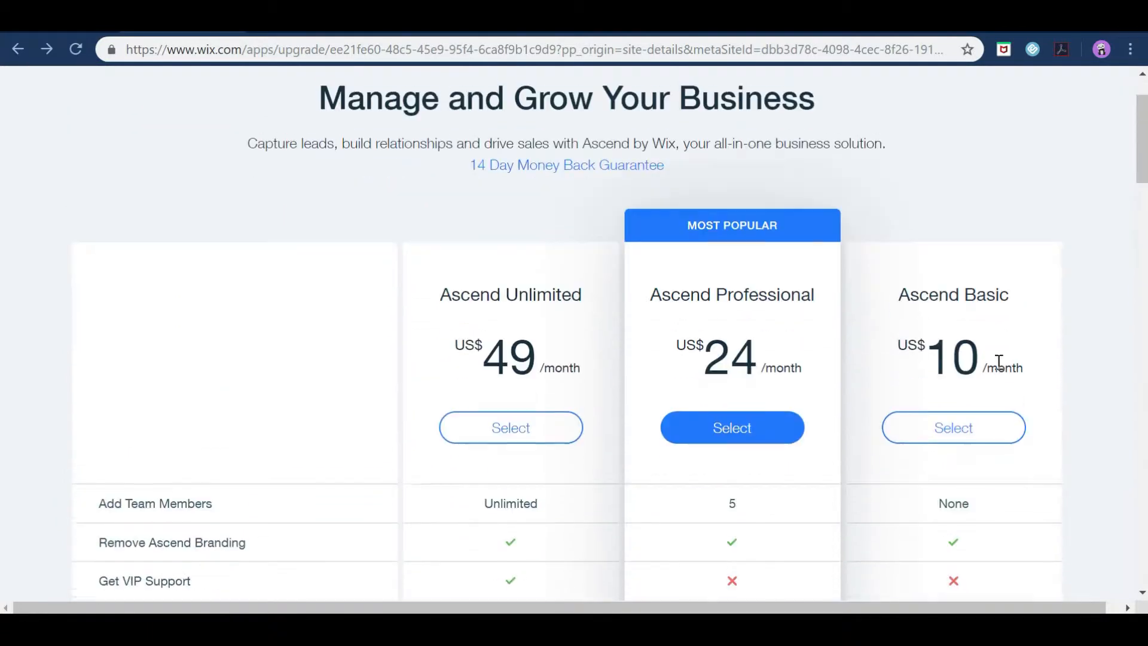
left_click(958, 422)
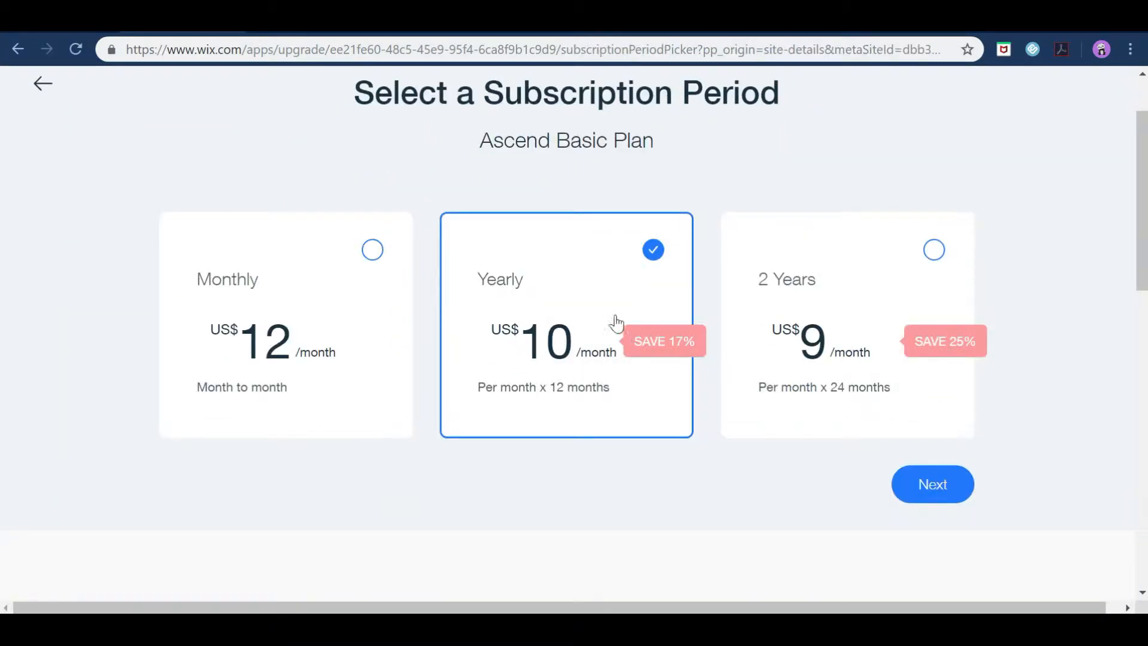
left_click(927, 485)
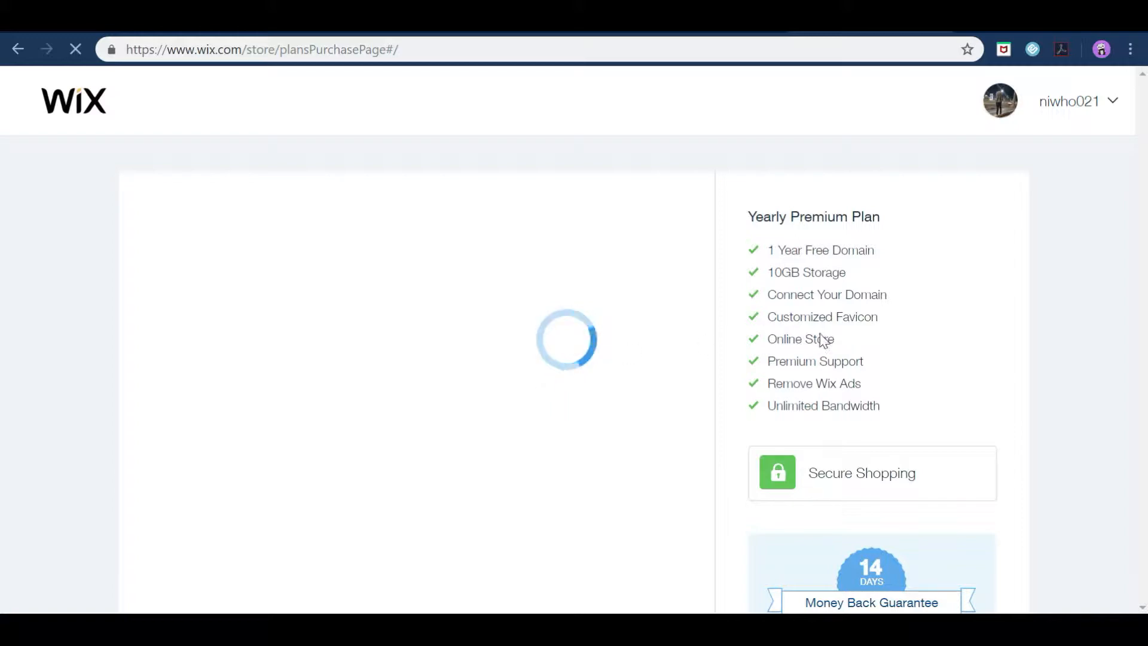
Step: Get the domain vostrosoft.com for the site and open the site in the editor from its dashboard
left_click(542, 171)
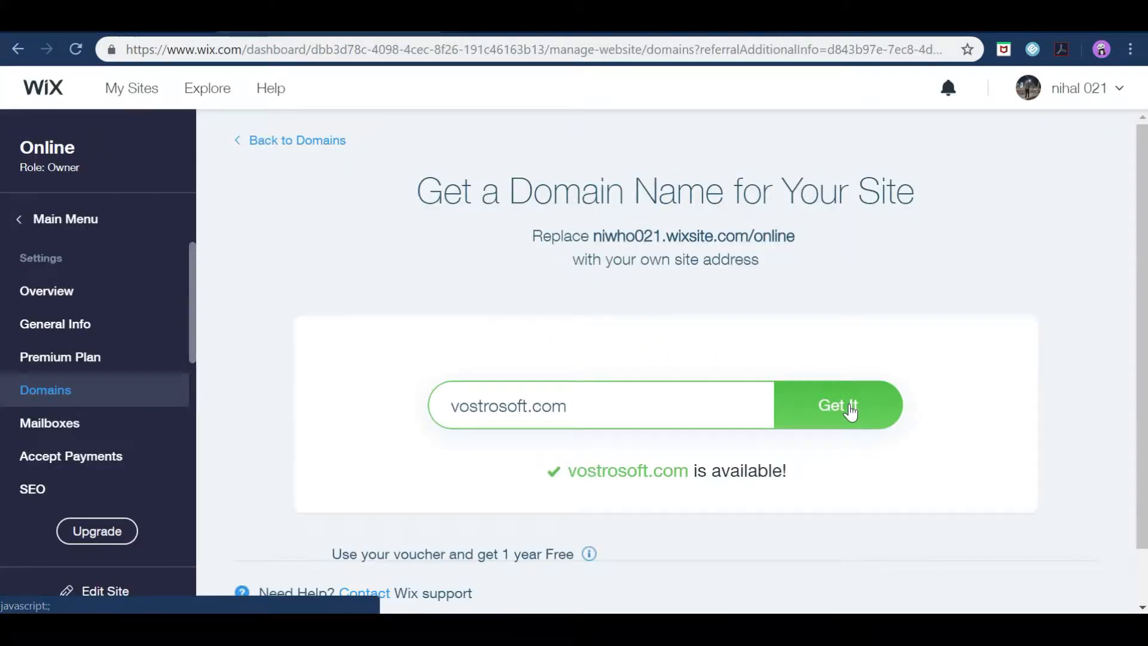
left_click(851, 413)
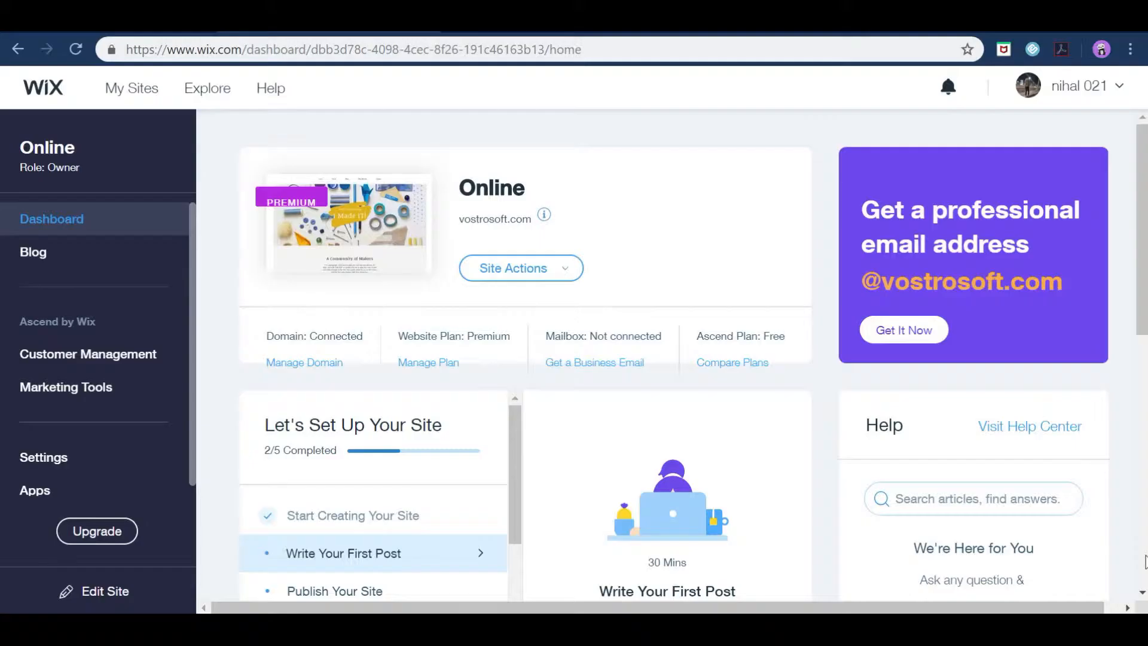
left_click(497, 273)
left_click(493, 314)
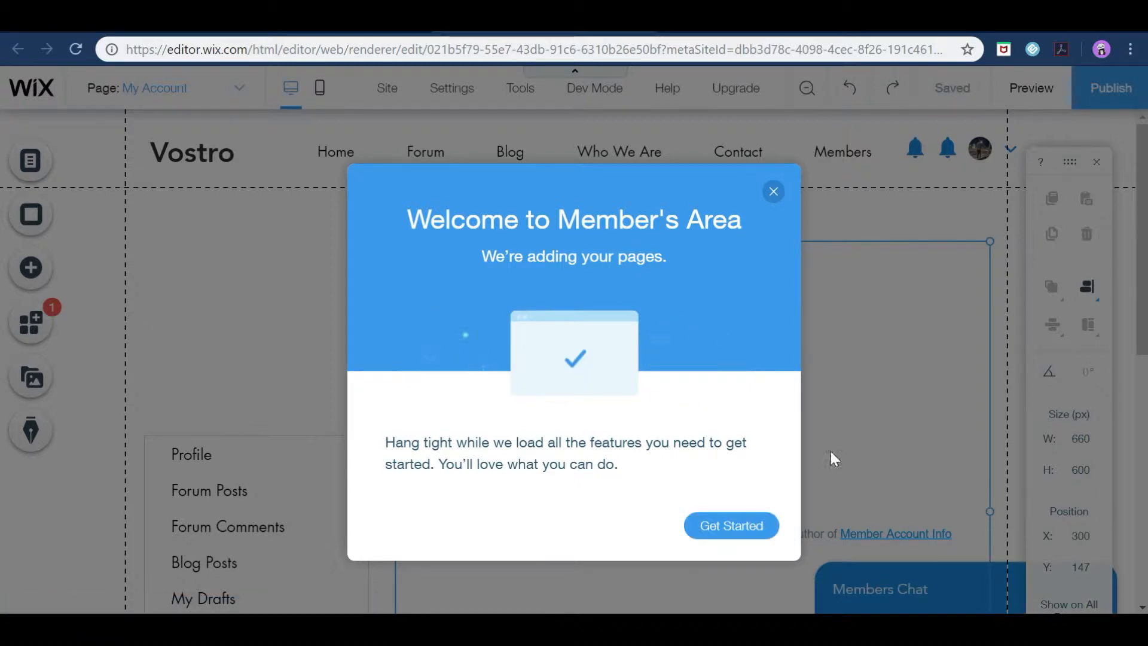
Step: Dismiss the Member's Area welcome and hide the Members page from the site's navigation menu
left_click(729, 527)
left_click(851, 148)
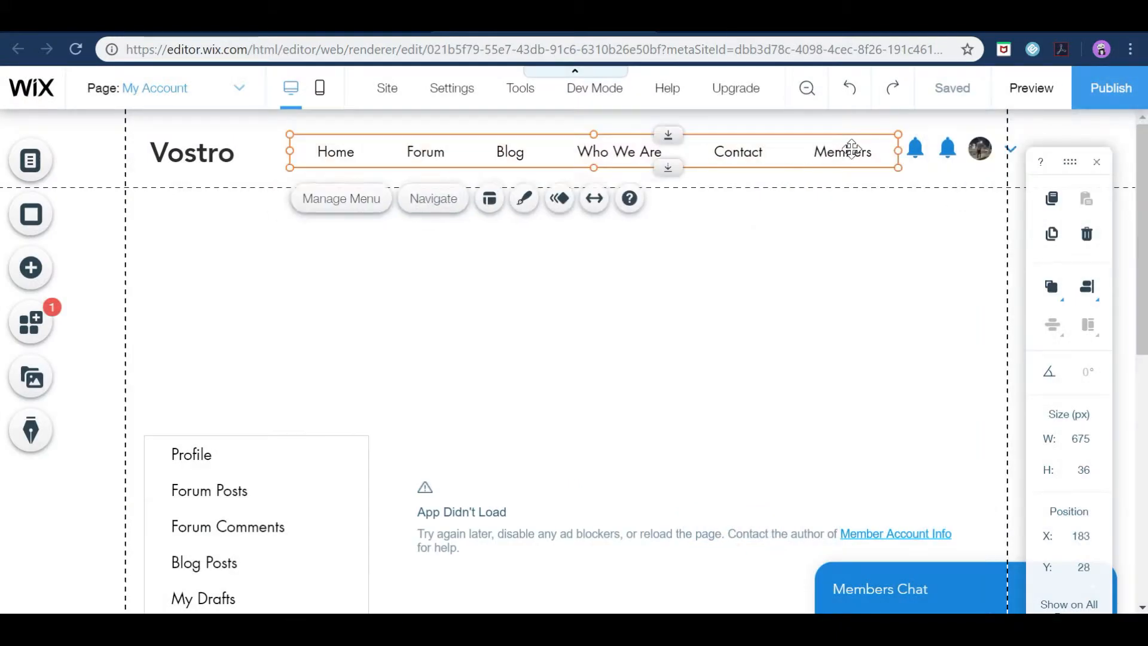
left_click(358, 203)
left_click(480, 452)
left_click(538, 399)
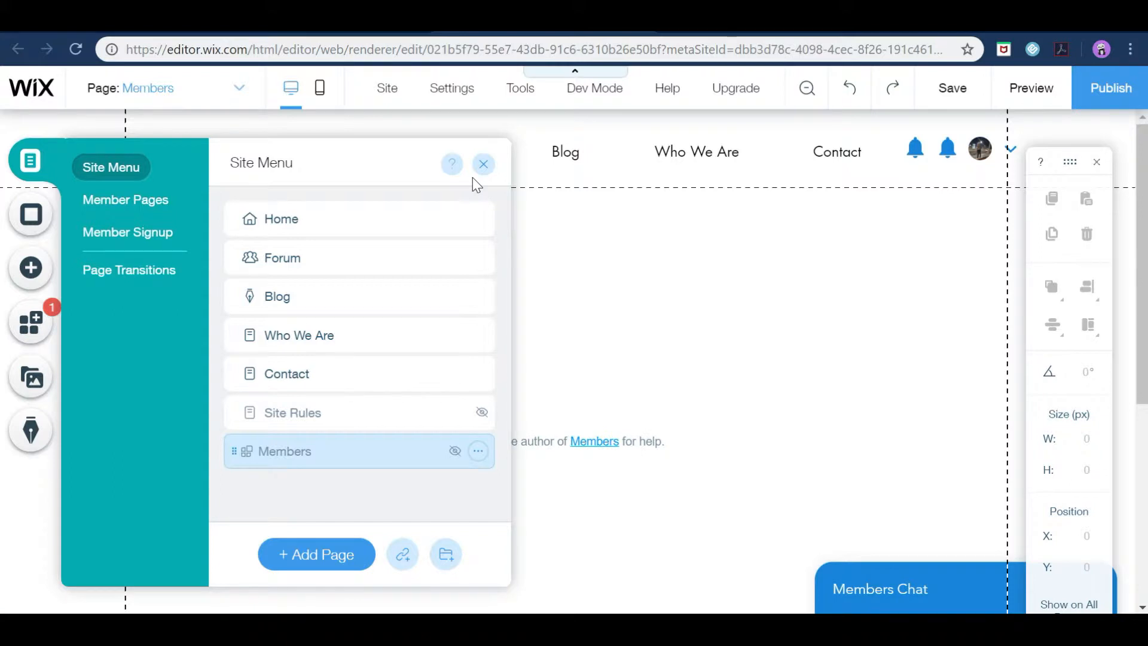
left_click(481, 166)
Step: Narrow the header's horizontal menu from its right edge and move the login bar left to about X 787, Y 23
left_click(891, 154)
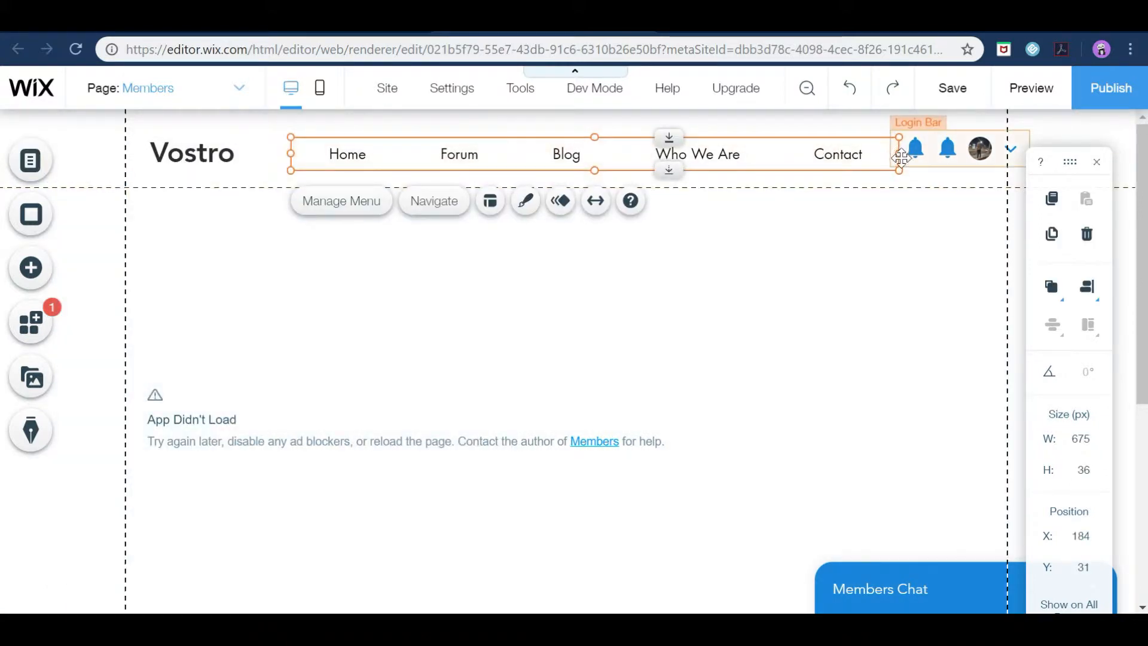
left_click(894, 154)
left_click(877, 157)
left_click_drag(898, 156, 775, 164)
left_click(843, 158)
left_click_drag(948, 153, 891, 157)
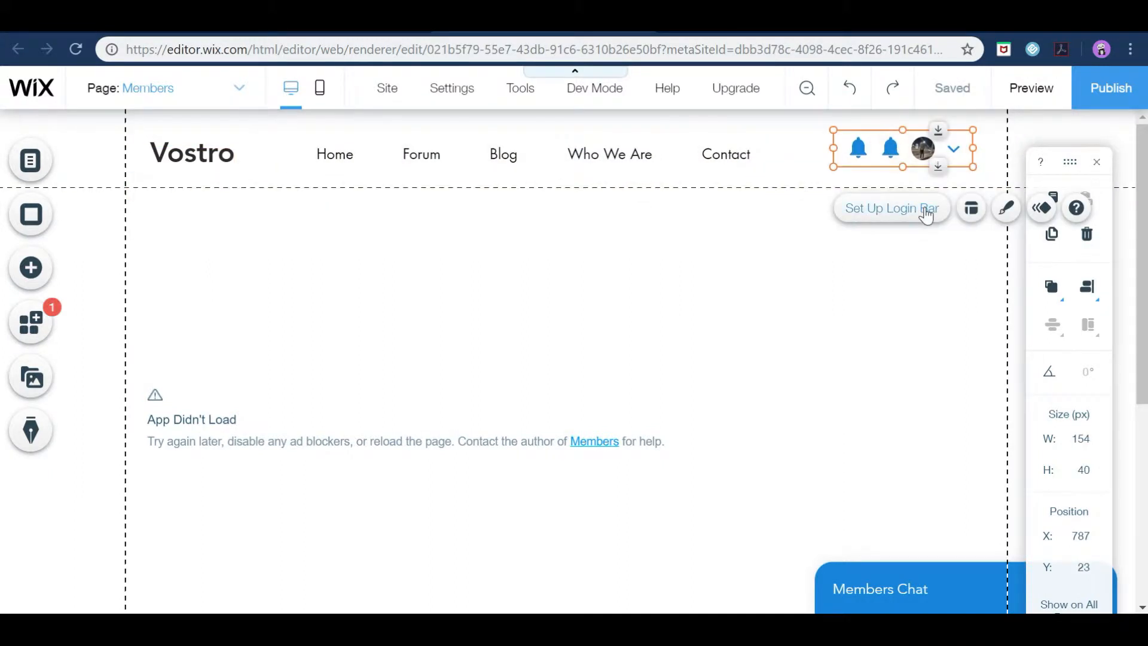
Step: Examine the login bar's design settings for the Regular, Hover and Selected states
left_click(996, 212)
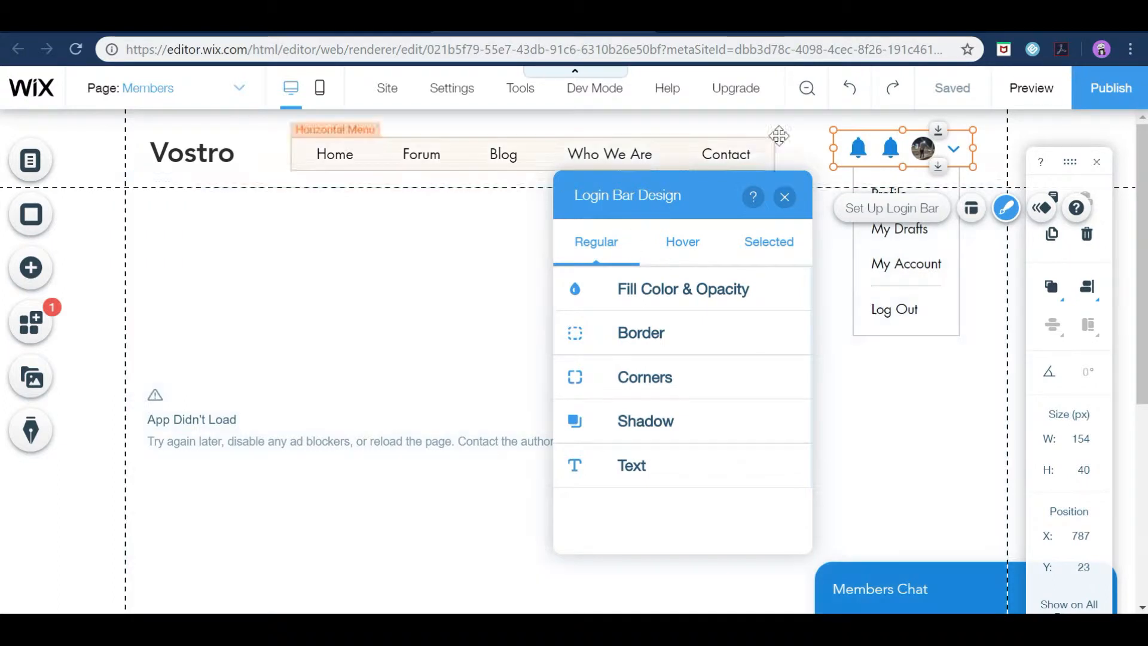
left_click(685, 256)
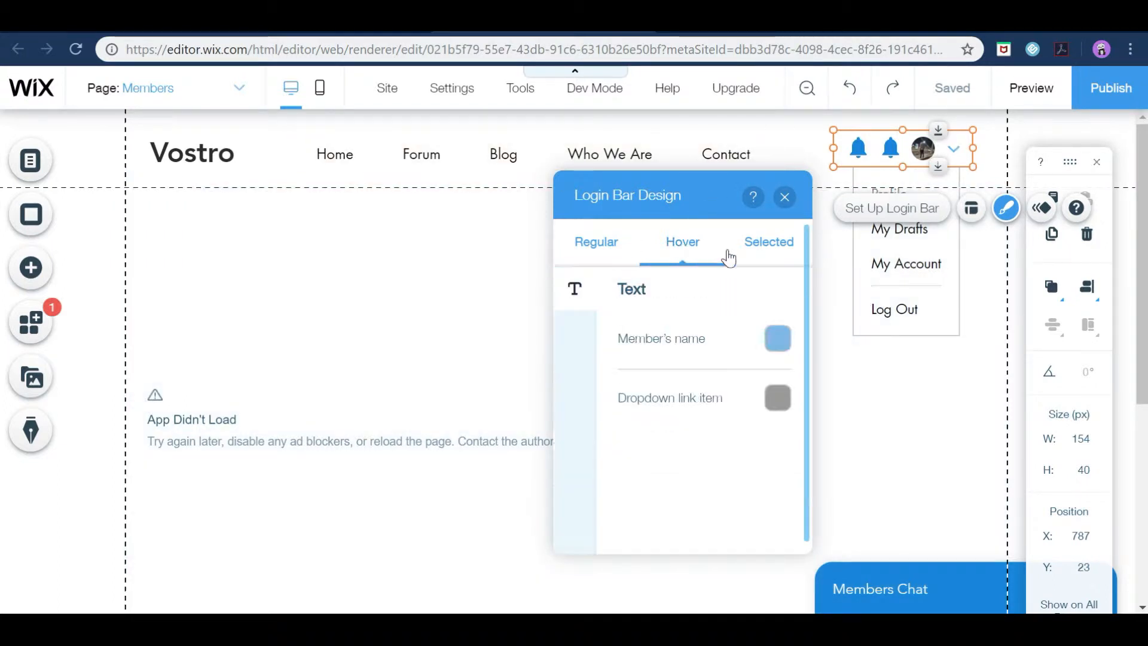
left_click(778, 339)
left_click(777, 338)
left_click(763, 242)
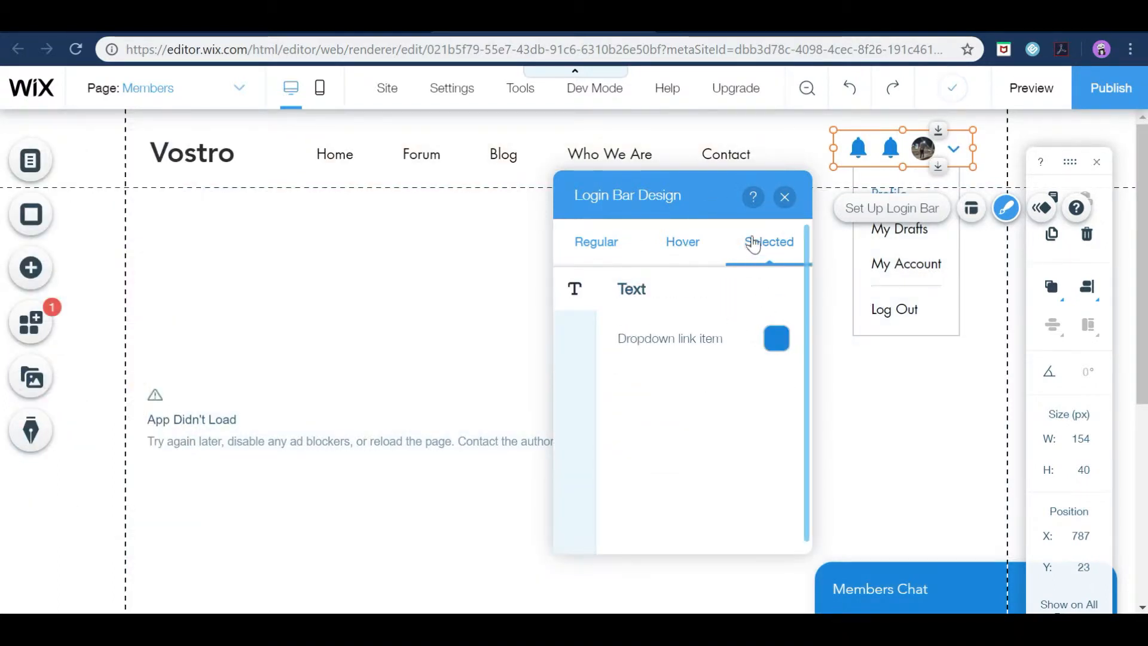
left_click(784, 197)
left_click(1006, 210)
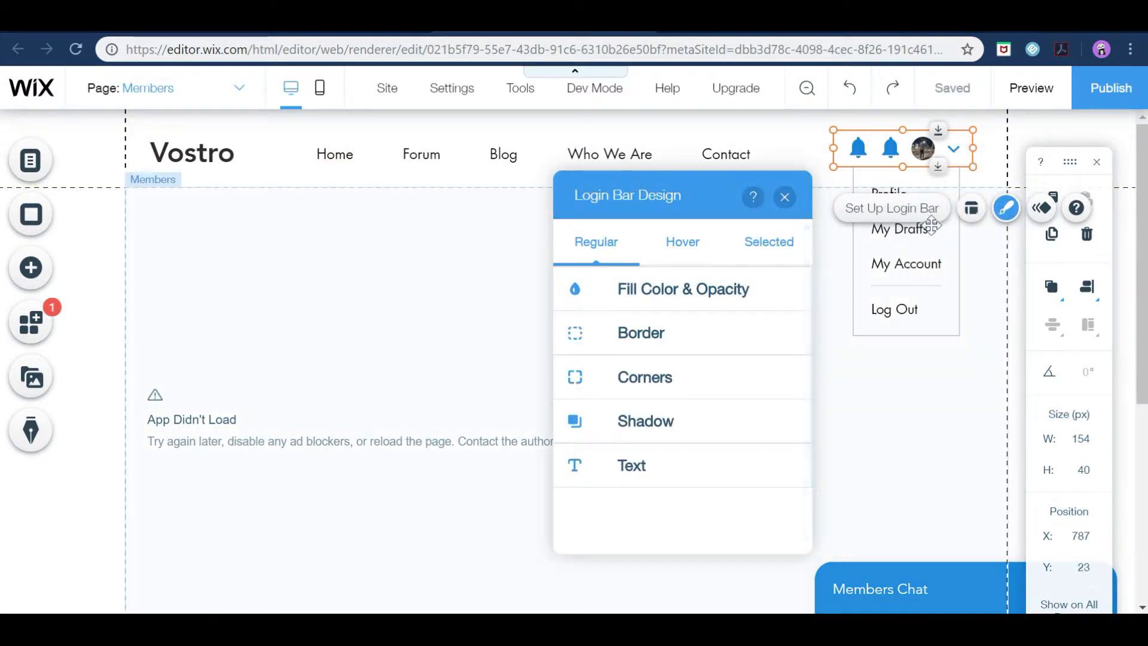
Step: Set the login bar to show "Profile pic & member's name" and close its settings
left_click(972, 215)
left_click(891, 210)
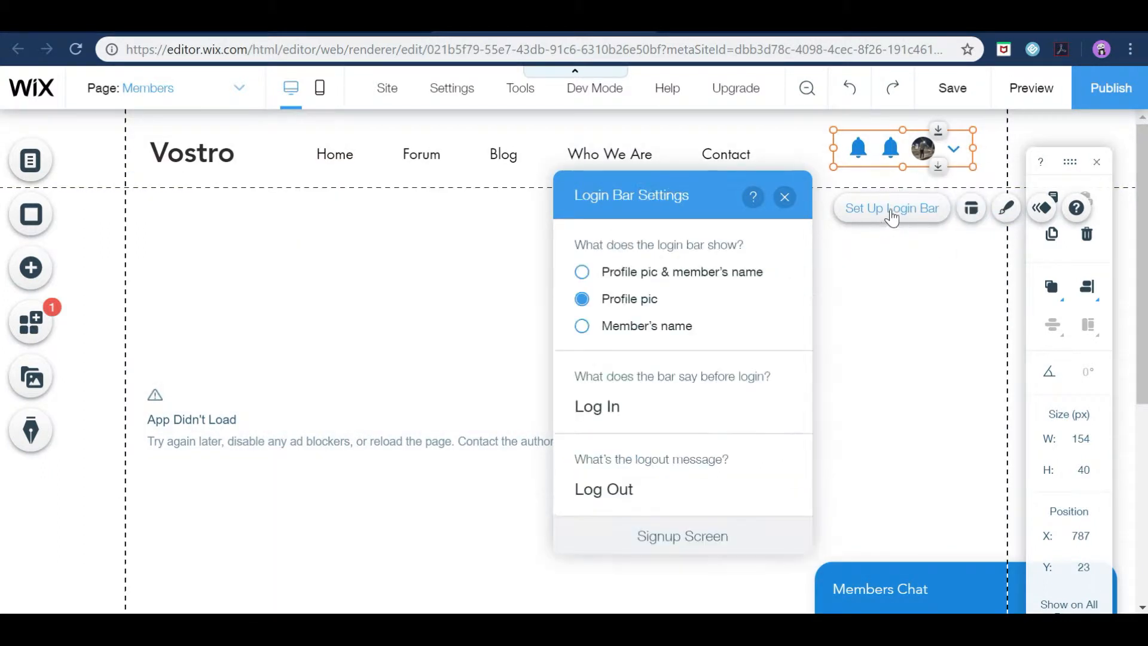
left_click(583, 274)
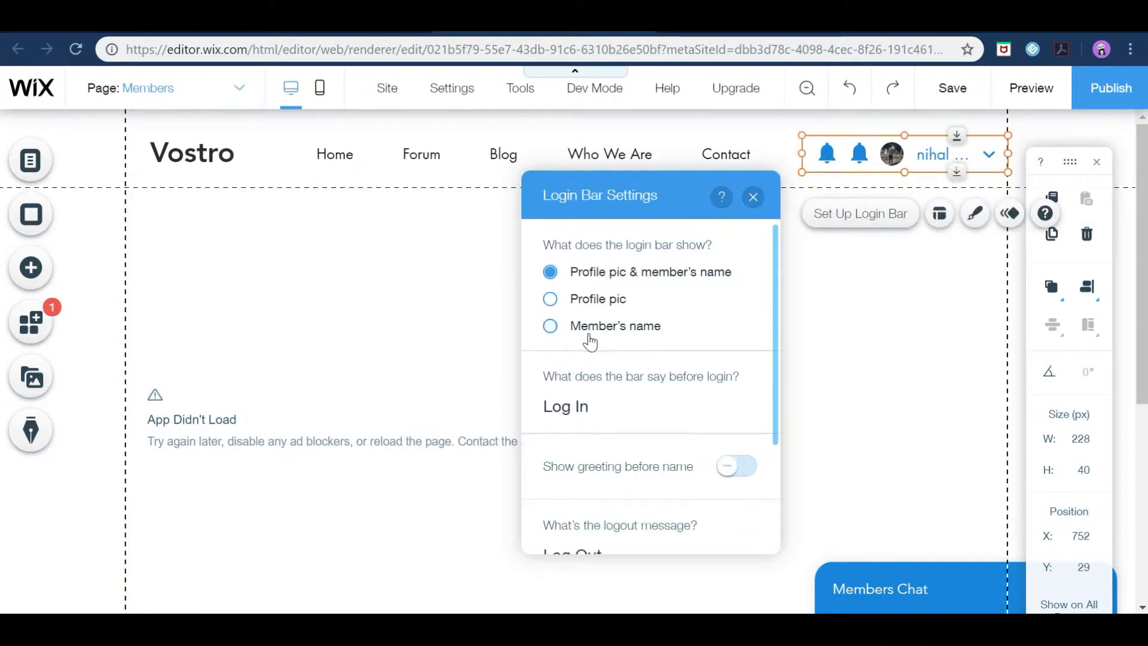
scroll(594, 342, "down", 3)
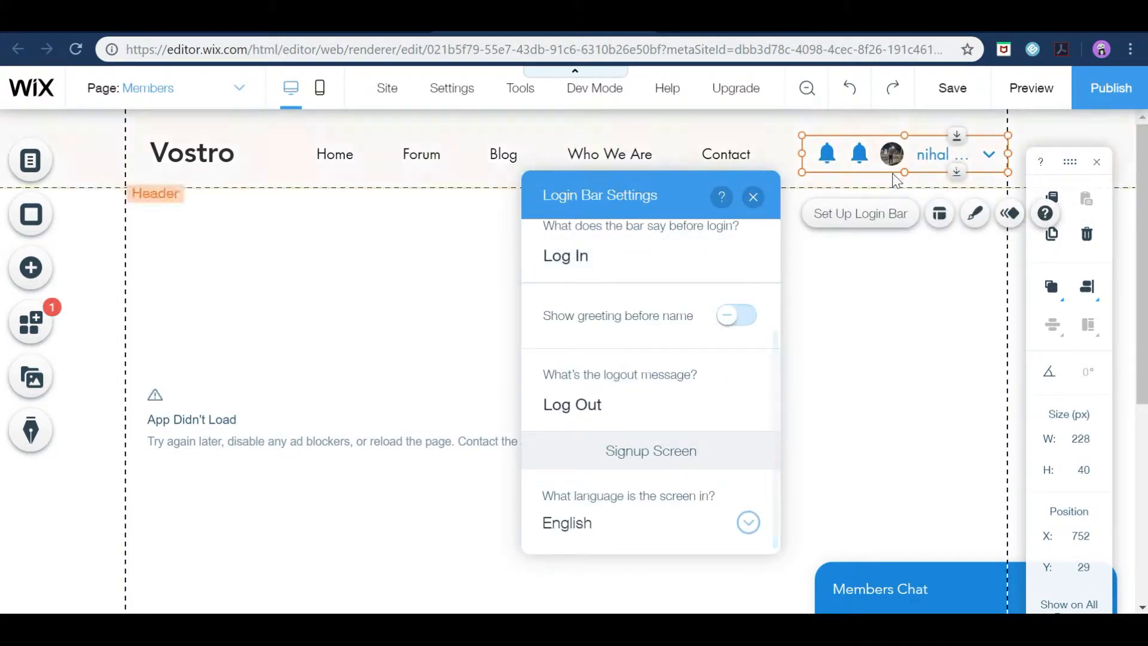
left_click(754, 197)
Step: Try to narrow the login bar from its left edge, and nudge it slightly upward in the header
left_click_drag(801, 154, 856, 157)
left_click_drag(926, 153, 925, 149)
left_click(1072, 136)
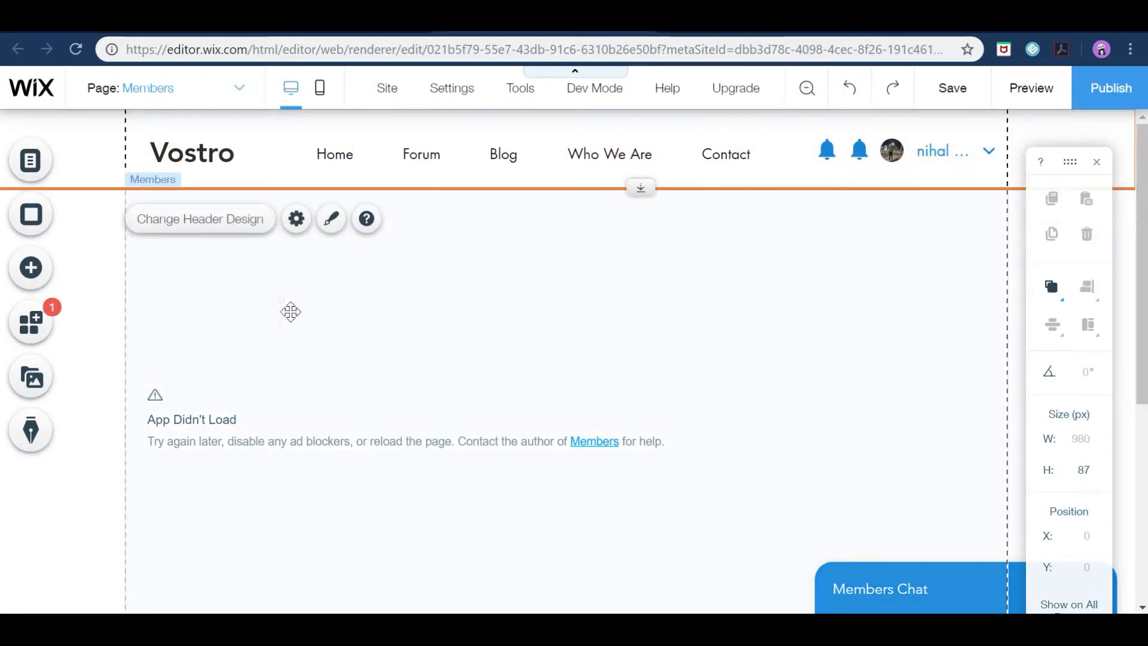
Step: Switch to the Home page, look over the top strip's suggested backgrounds, and open the chooser for a background video
left_click(174, 91)
left_click(134, 256)
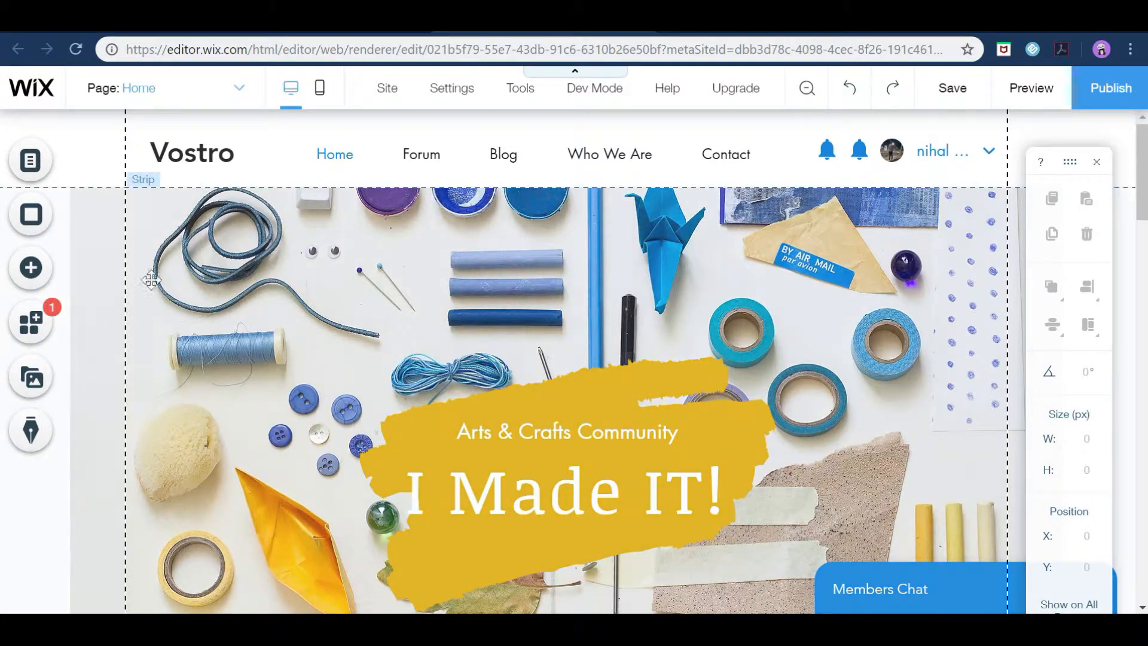
left_click(228, 266)
left_click(226, 142)
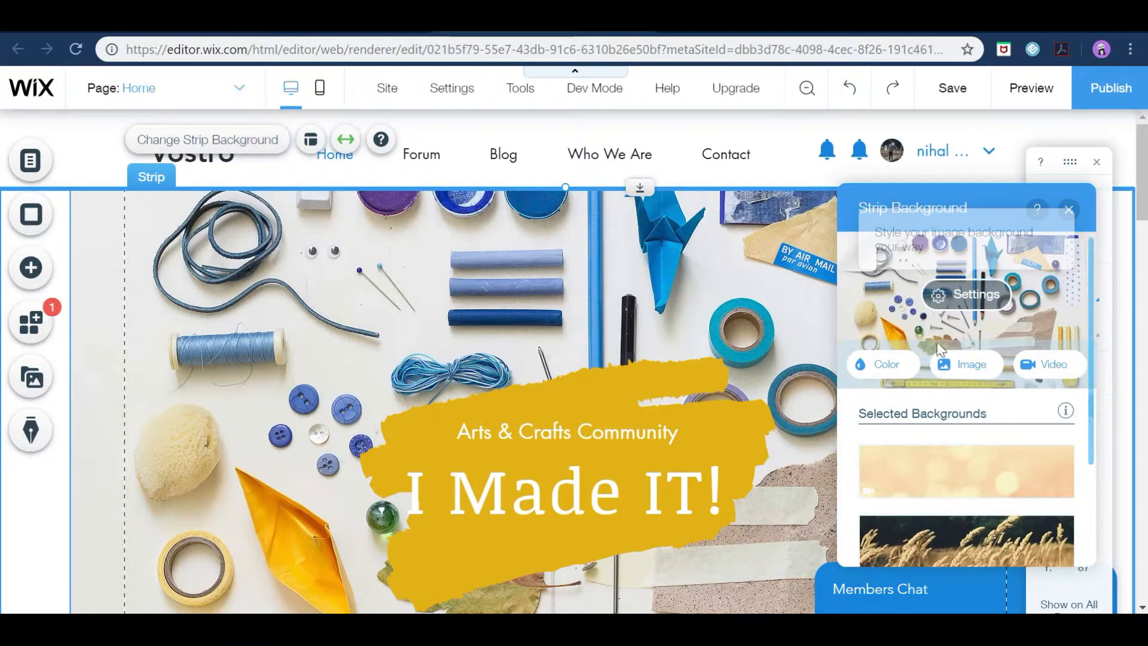
scroll(992, 426, "down", 5)
scroll(992, 426, "down", 5)
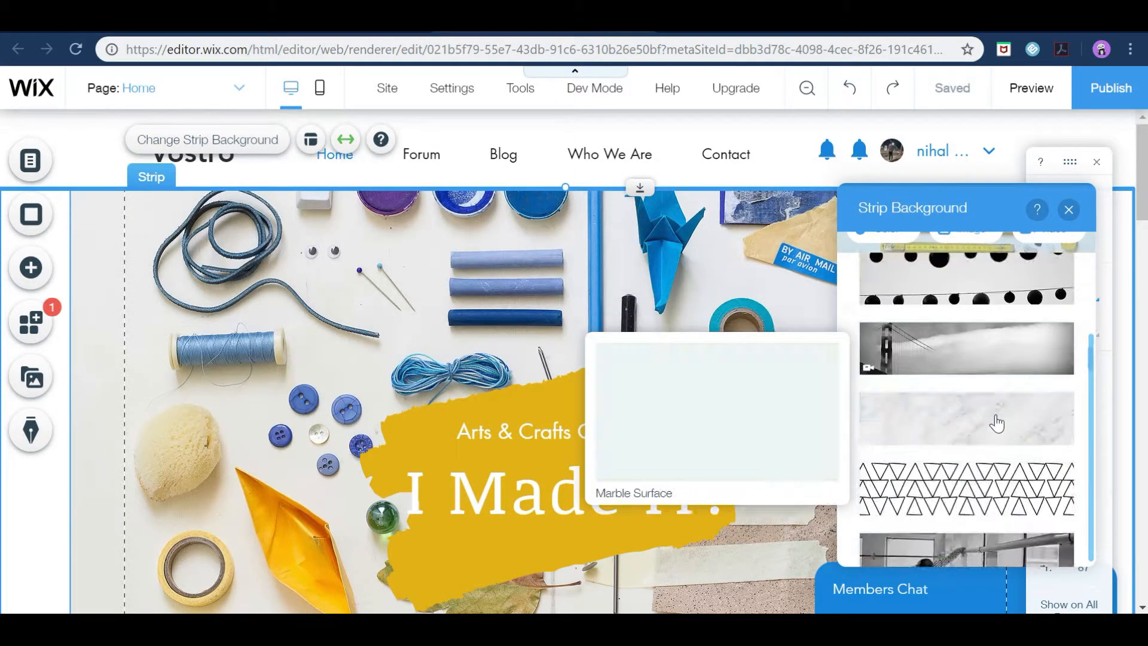
scroll(994, 421, "up", 15)
left_click(1055, 374)
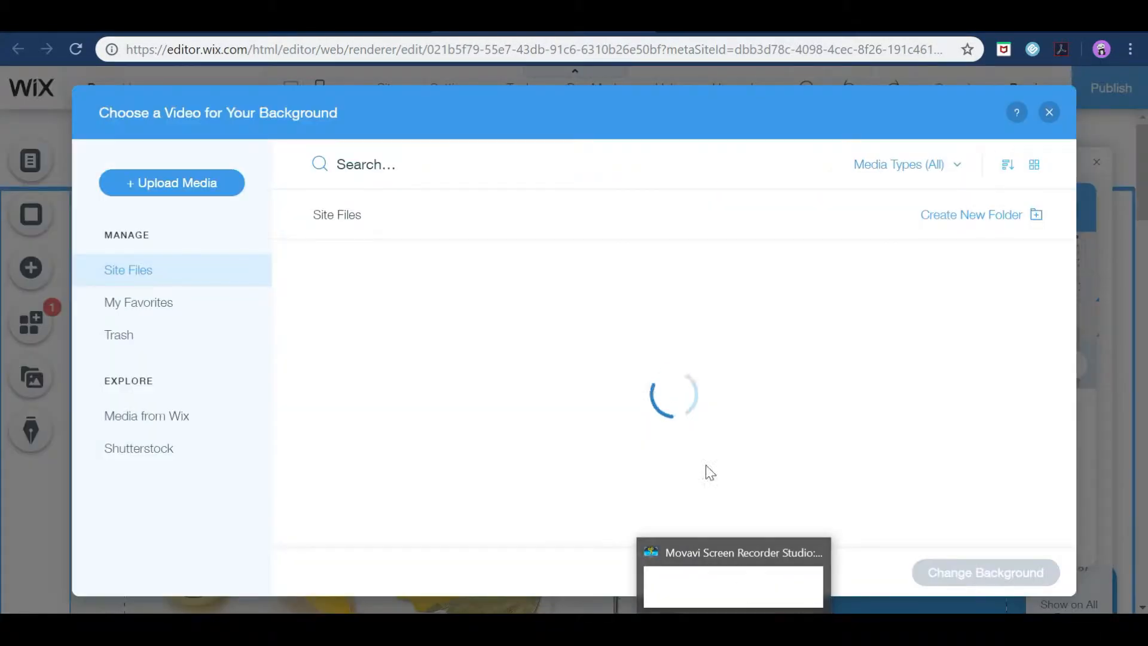
Step: Browse the background videos in the Media from Wix collection
left_click(148, 421)
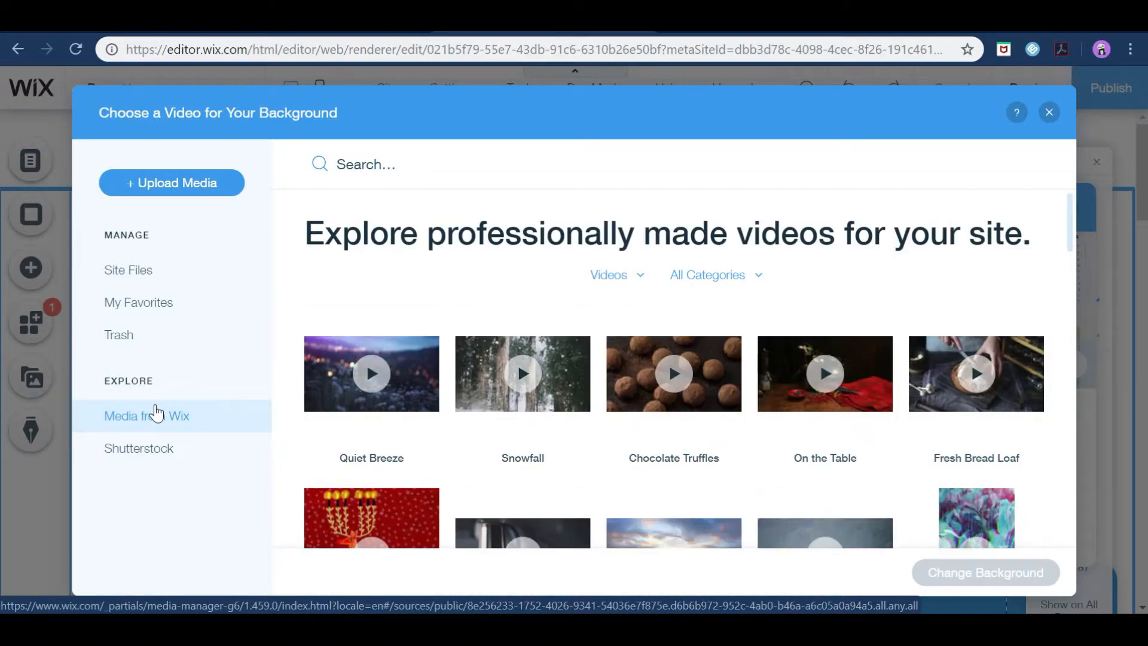
scroll(637, 332, "down", 9)
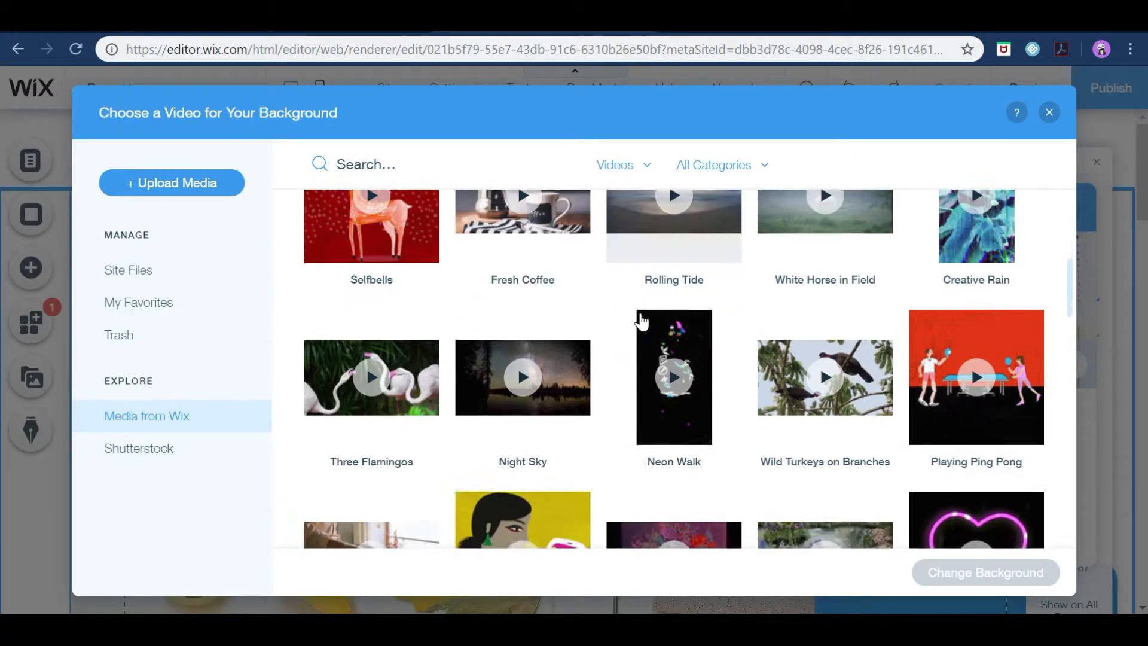
scroll(622, 331, "down", 6)
scroll(1017, 443, "down", 5)
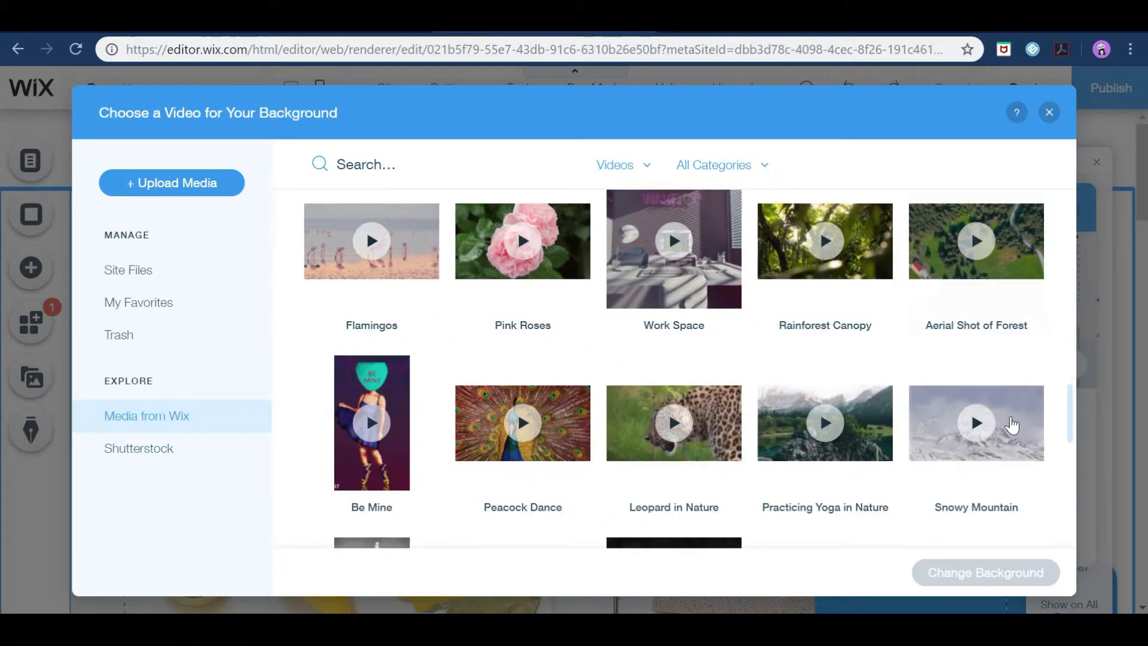
scroll(955, 428, "down", 12)
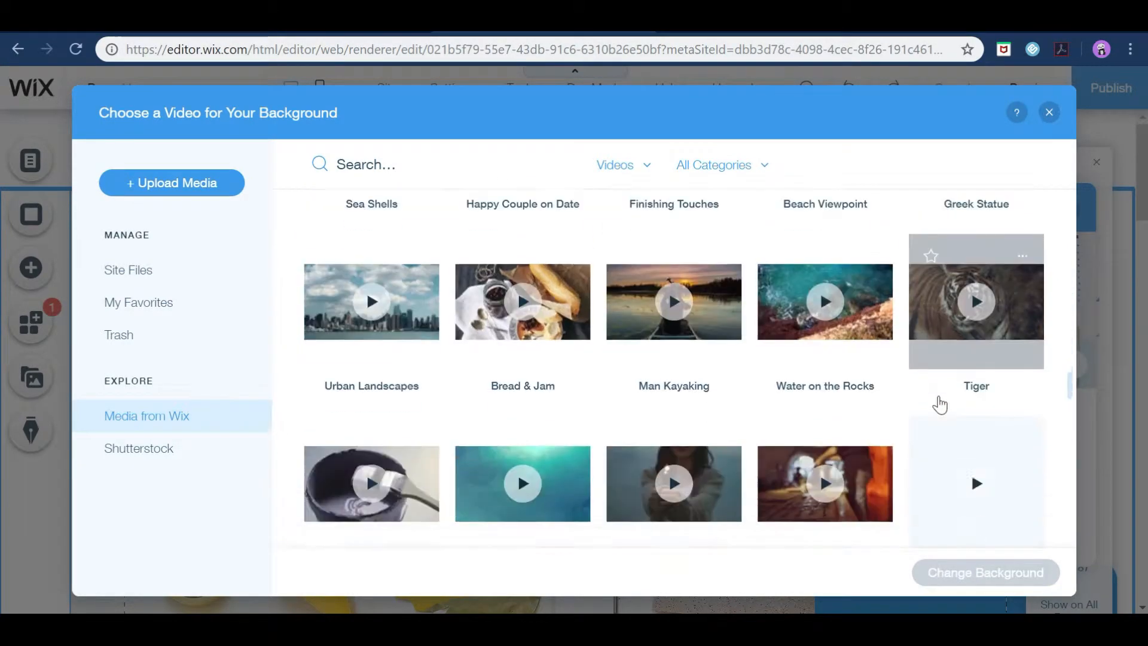
scroll(951, 397, "down", 10)
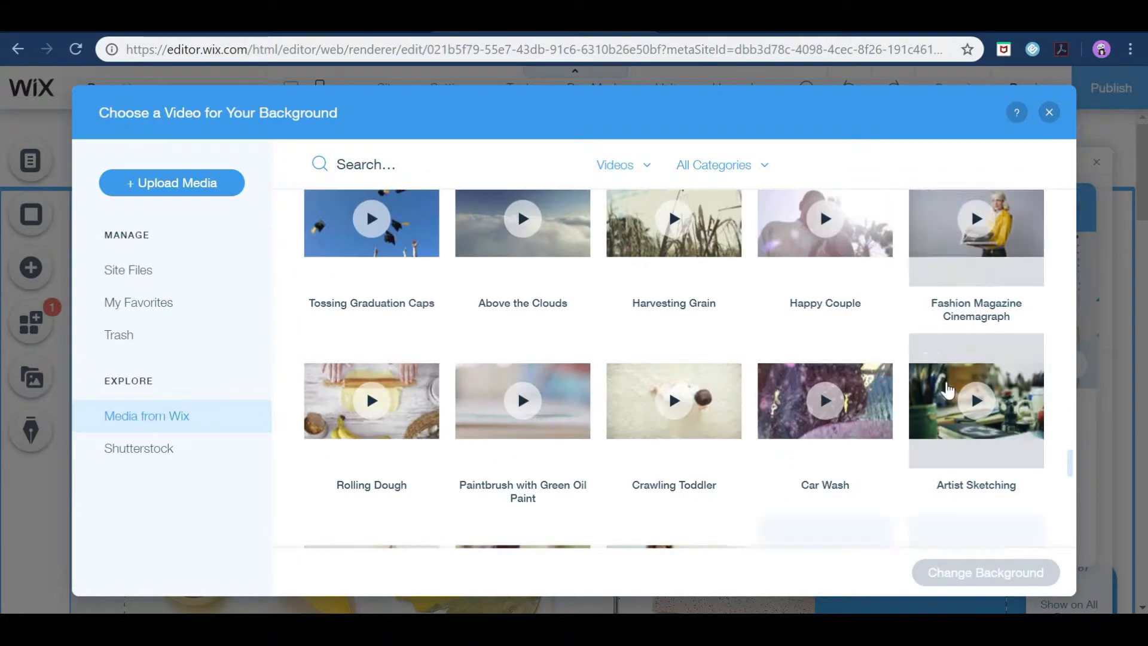
scroll(1012, 397, "down", 12)
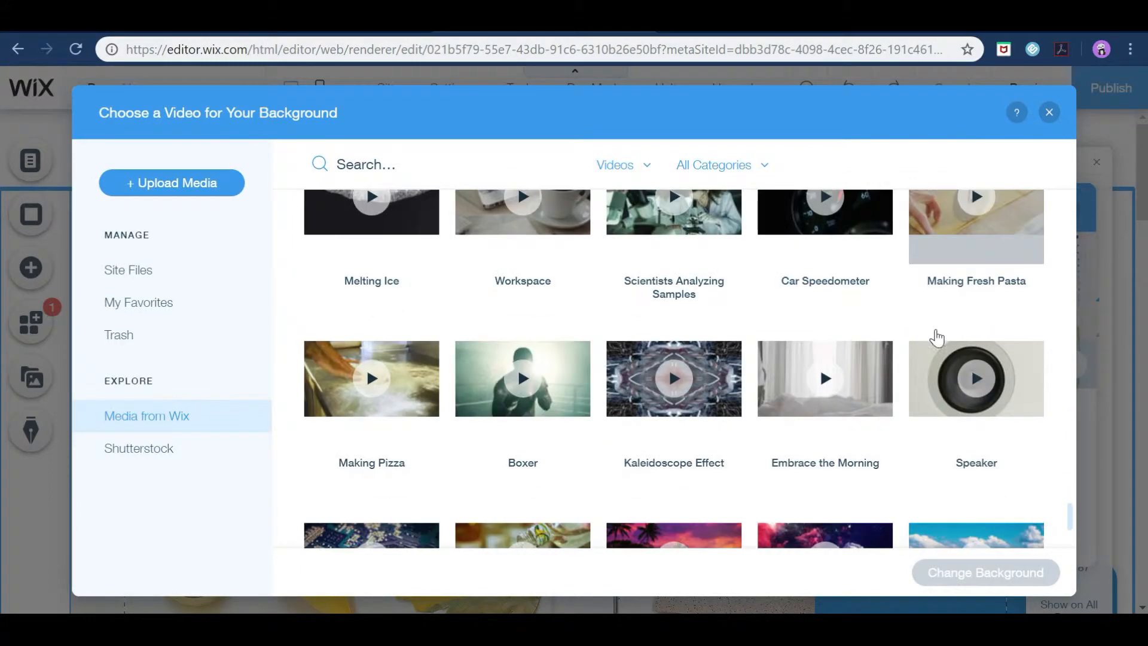
scroll(910, 360, "down", 9)
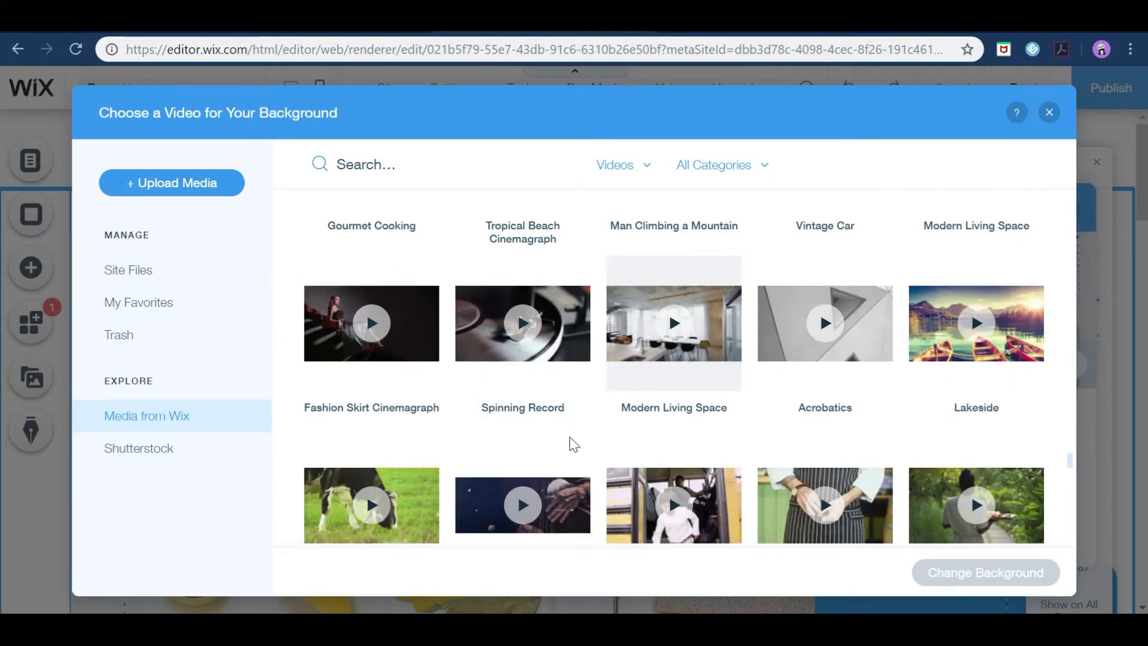
scroll(723, 411, "down", 6)
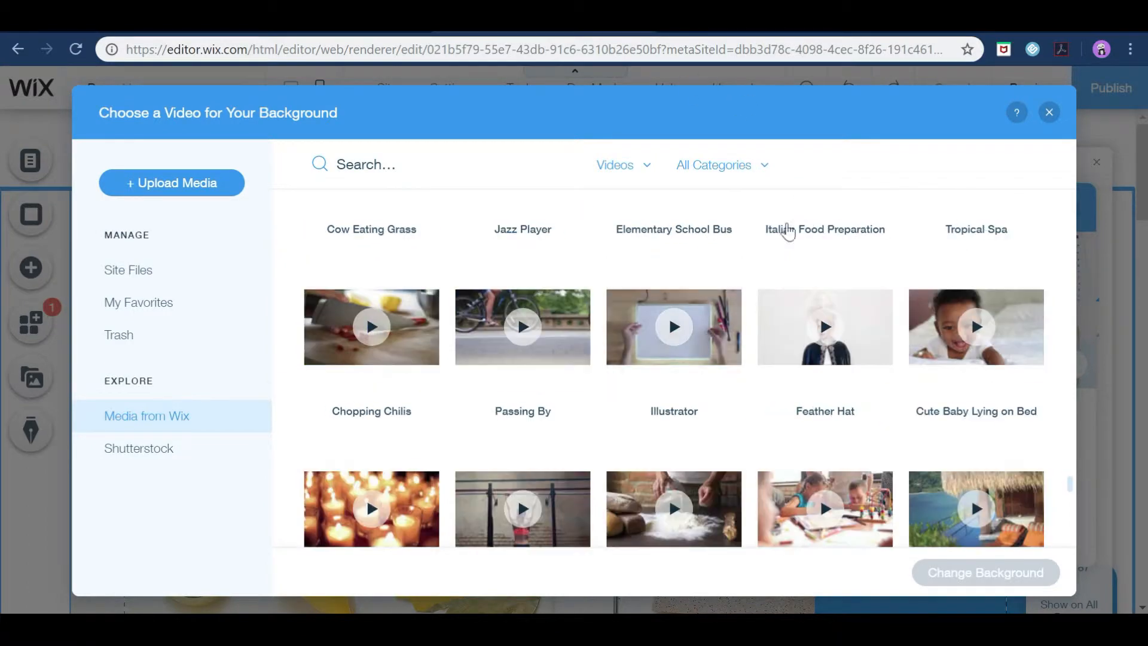
scroll(723, 239, "down", 10)
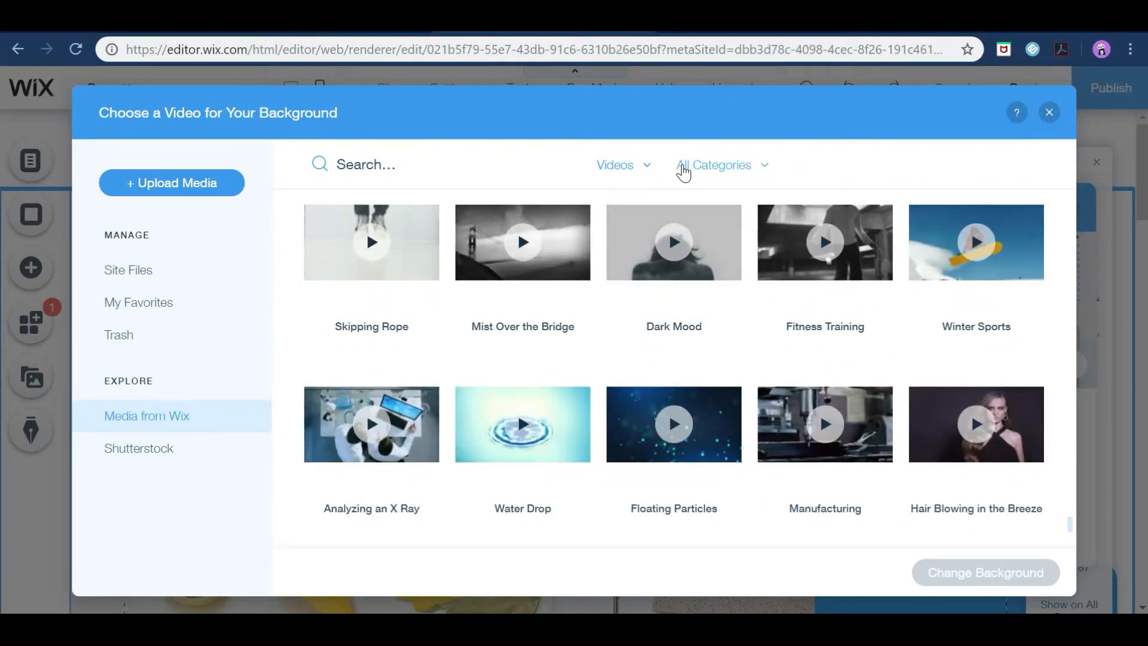
Step: Filter the videos by the Business category and set "In the Office" as the strip's background video
left_click(682, 166)
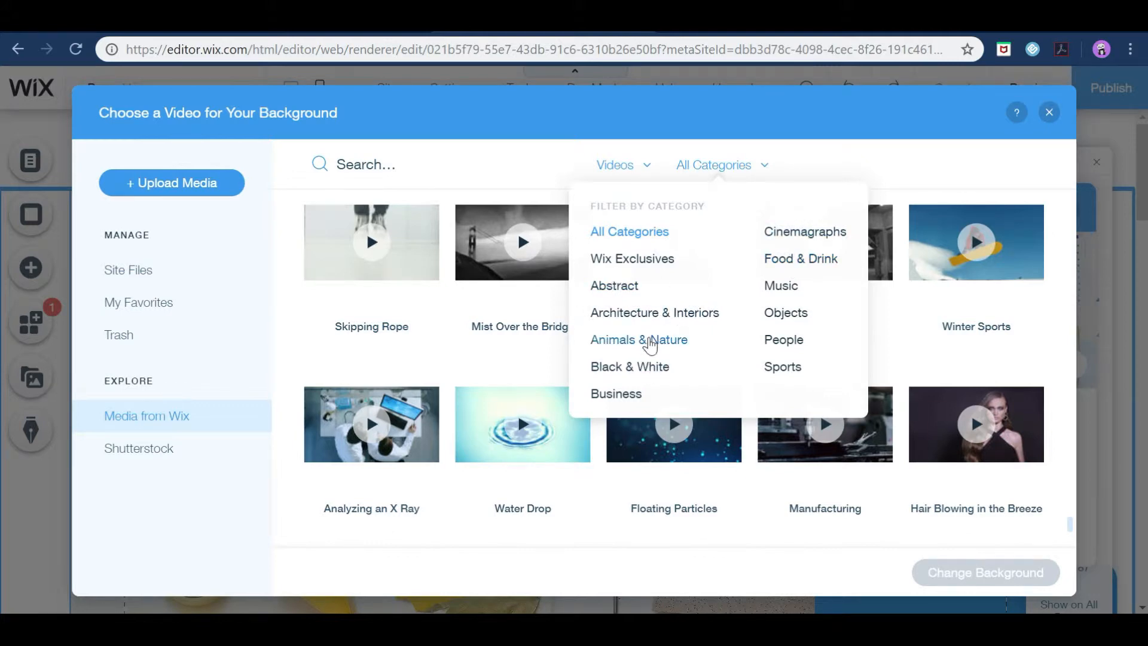
left_click(633, 393)
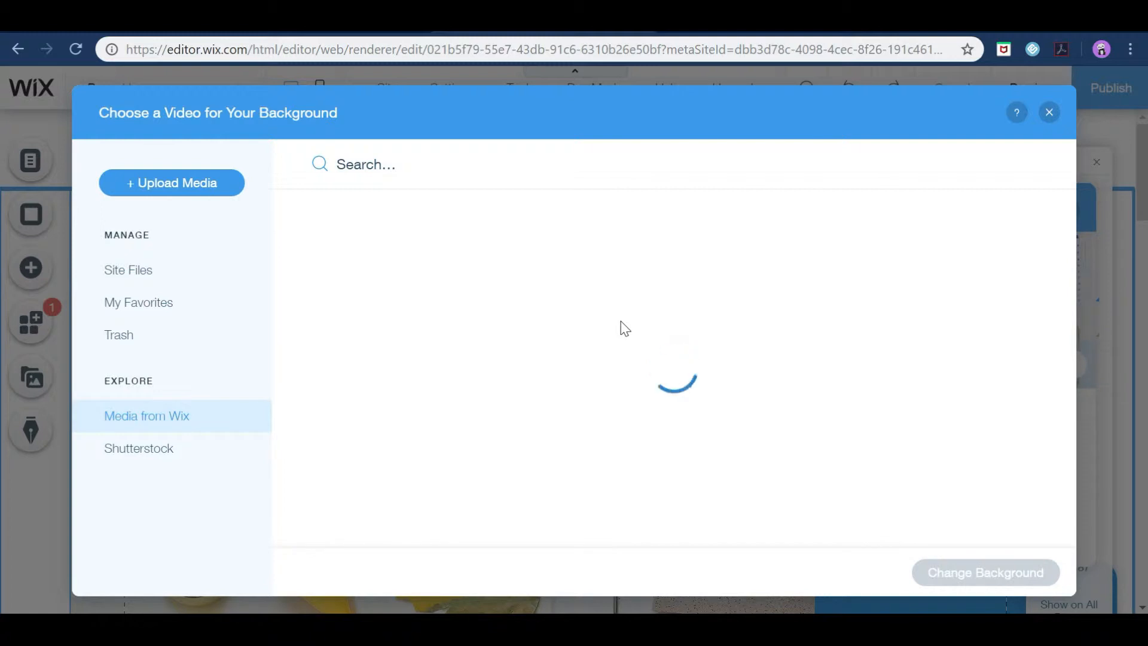
left_click(526, 356)
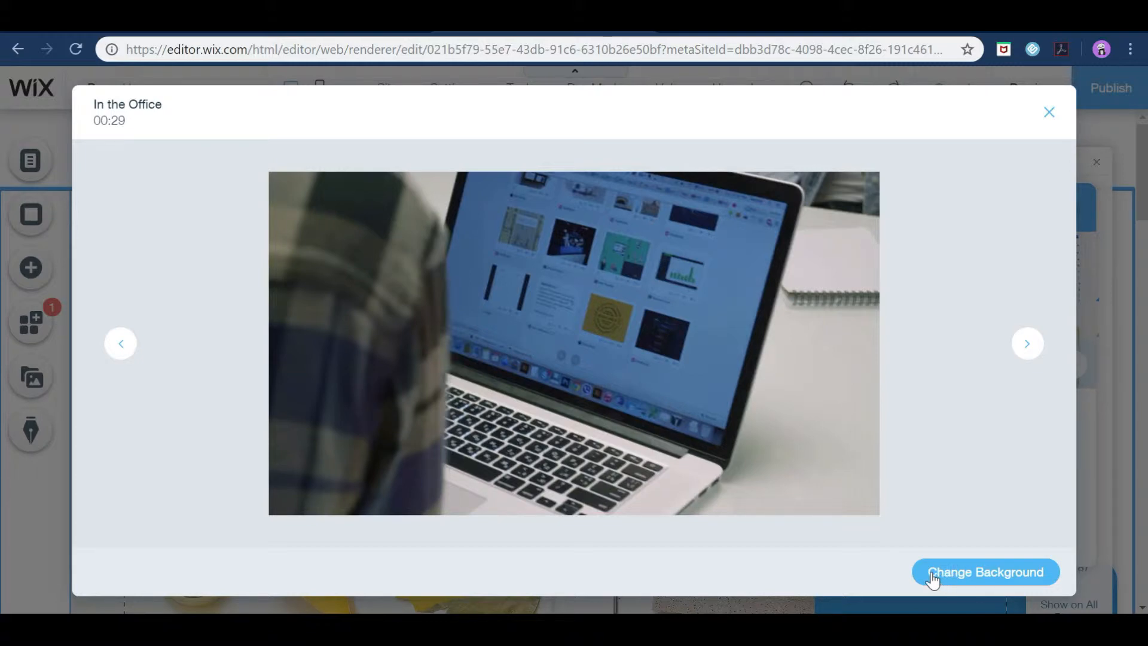
left_click(933, 575)
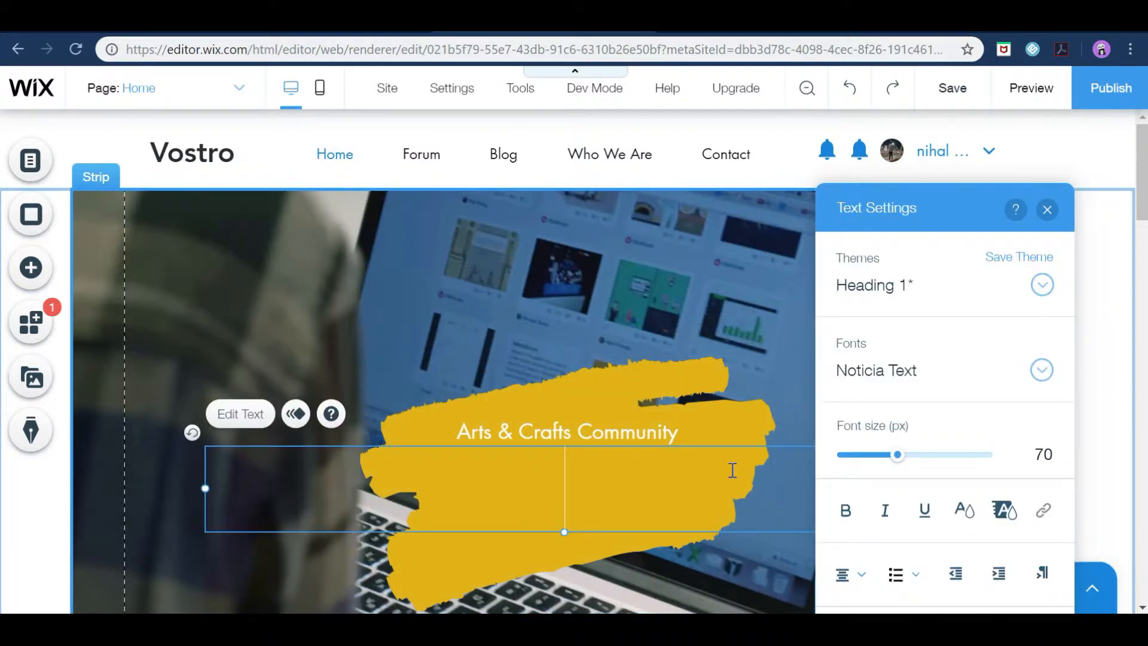
Step: Replace the "I Made IT!" headline with "Join to get the lastest software updates" and reduce its font size to 43 px
type("to")
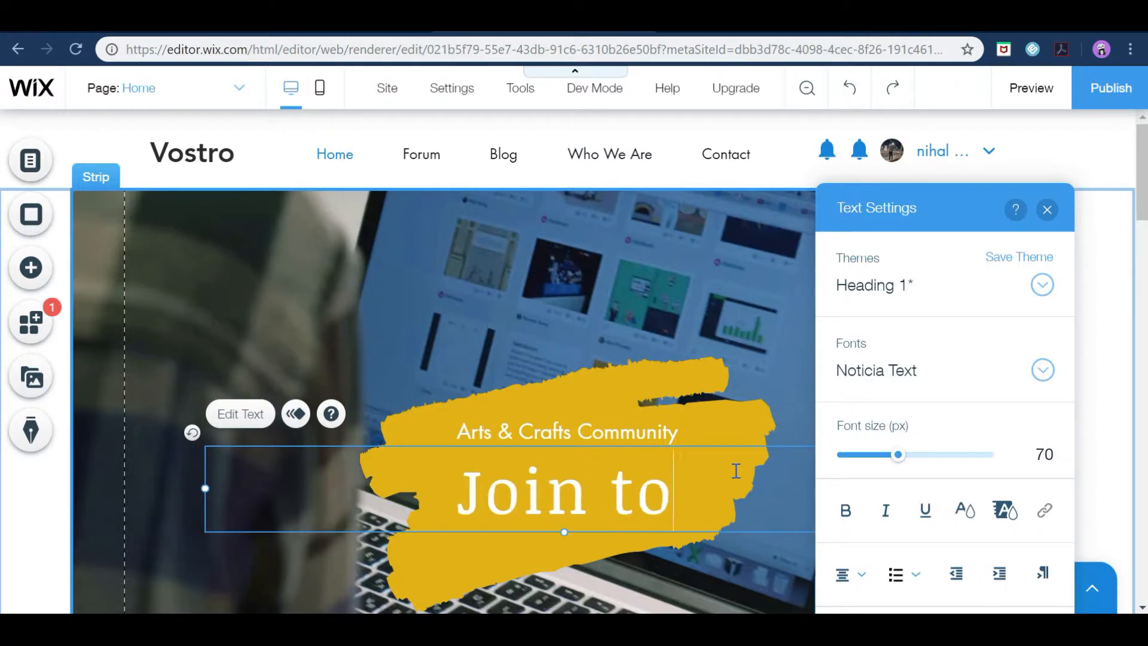
type(" get the laste")
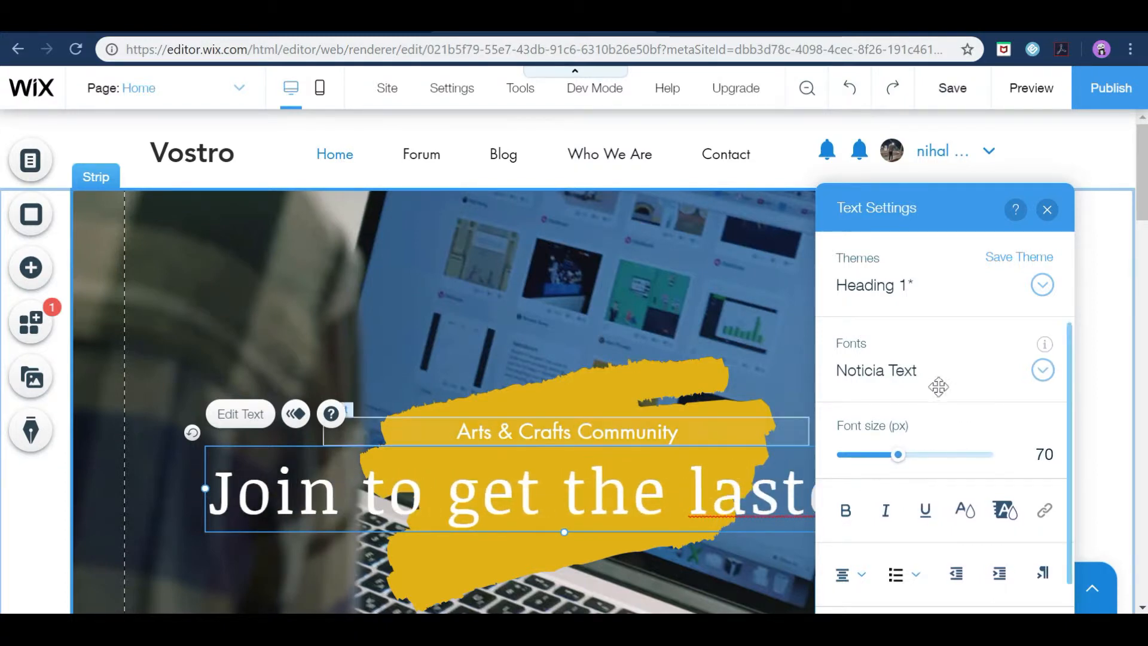
type(" software updates")
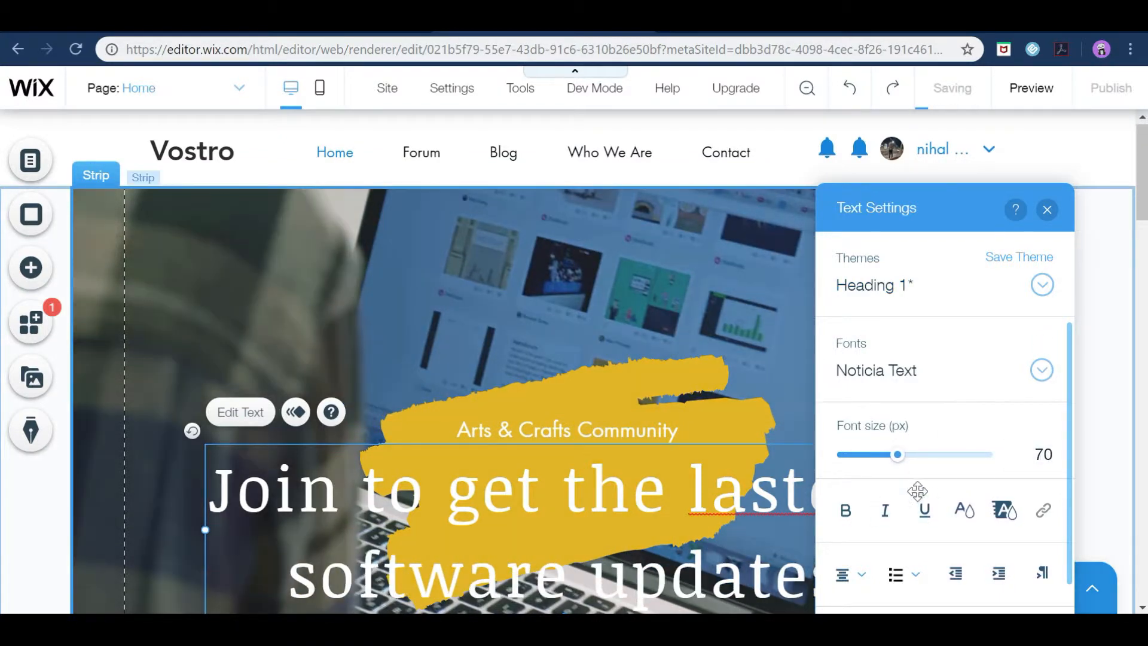
left_click_drag(891, 455, 874, 455)
left_click(1047, 209)
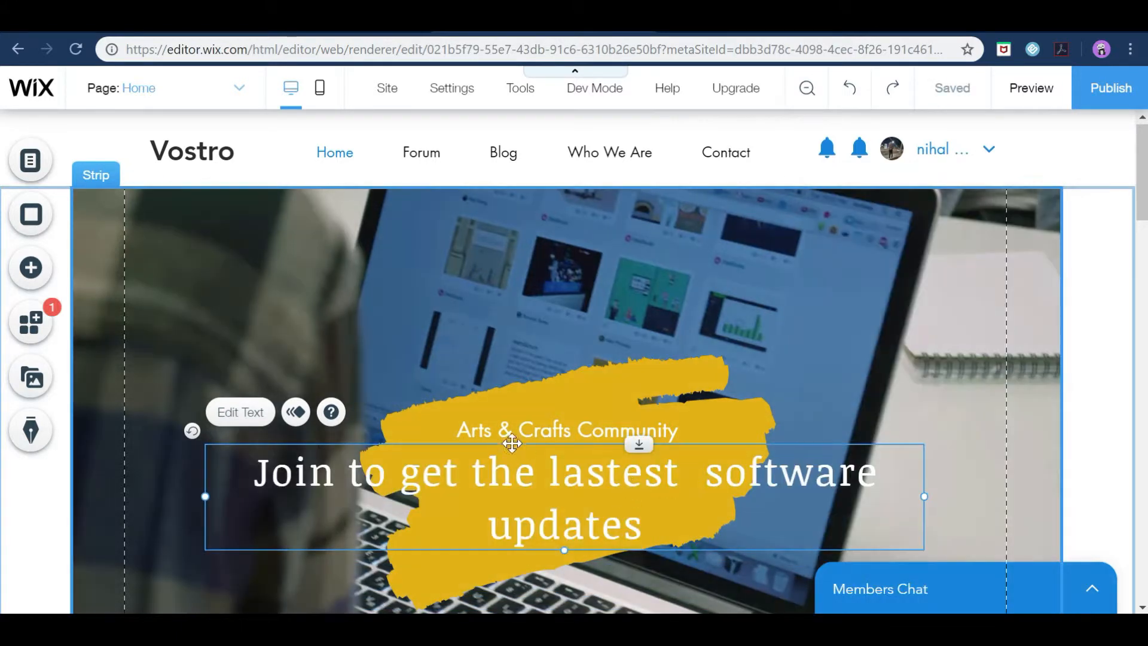
Step: Change the line above the headline from "Arts & Crafts Community" to "Software Community" and close its text settings
left_click(566, 431)
double_click(573, 431)
left_click(575, 432)
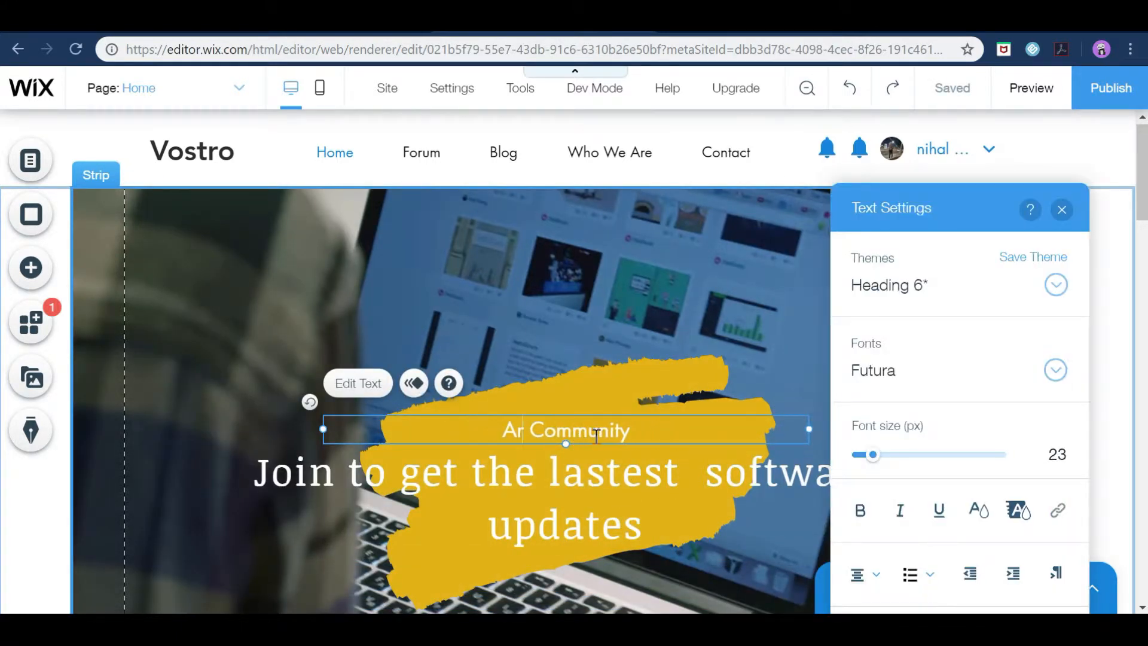
key("BackSpace")
key("BackSpace")
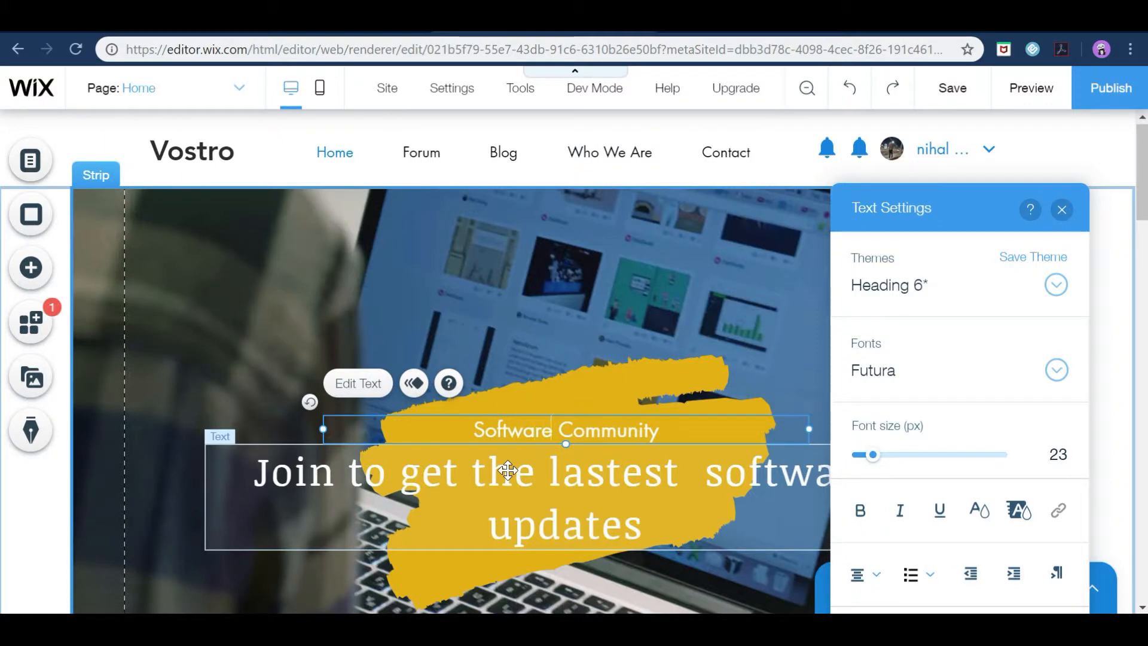
left_click(1068, 215)
Step: Enlarge the yellow brush stroke behind the headline and move it so it sits behind more of the text
left_click(635, 385)
left_click_drag(775, 353, 813, 332)
left_click_drag(358, 333, 281, 285)
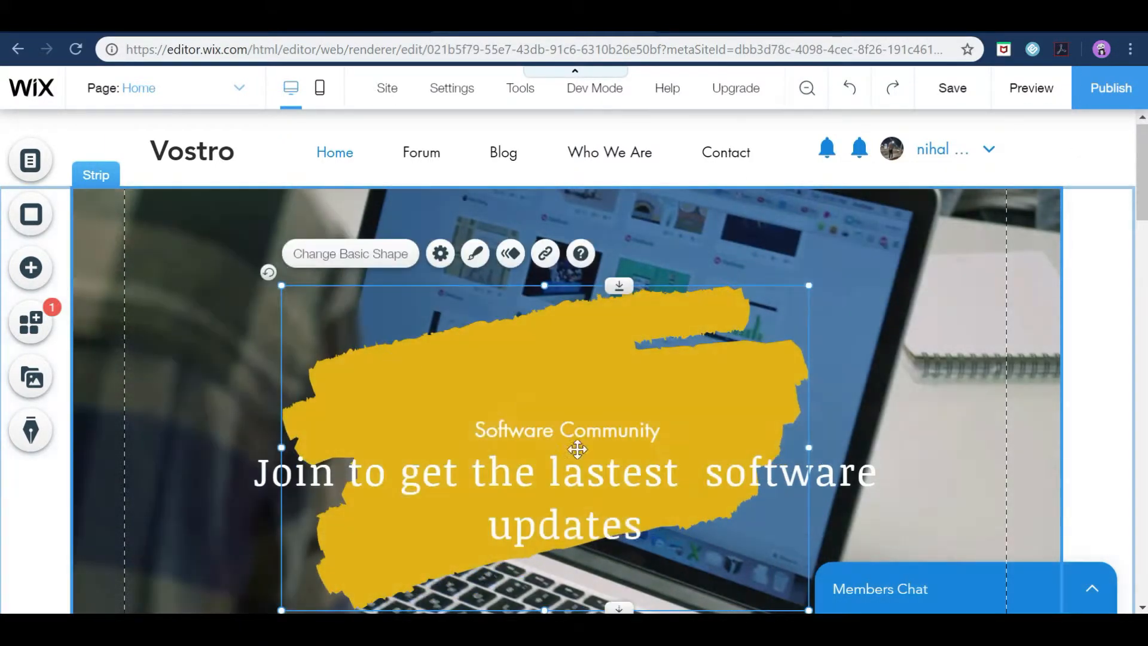
left_click_drag(737, 342, 773, 377)
left_click(1108, 355)
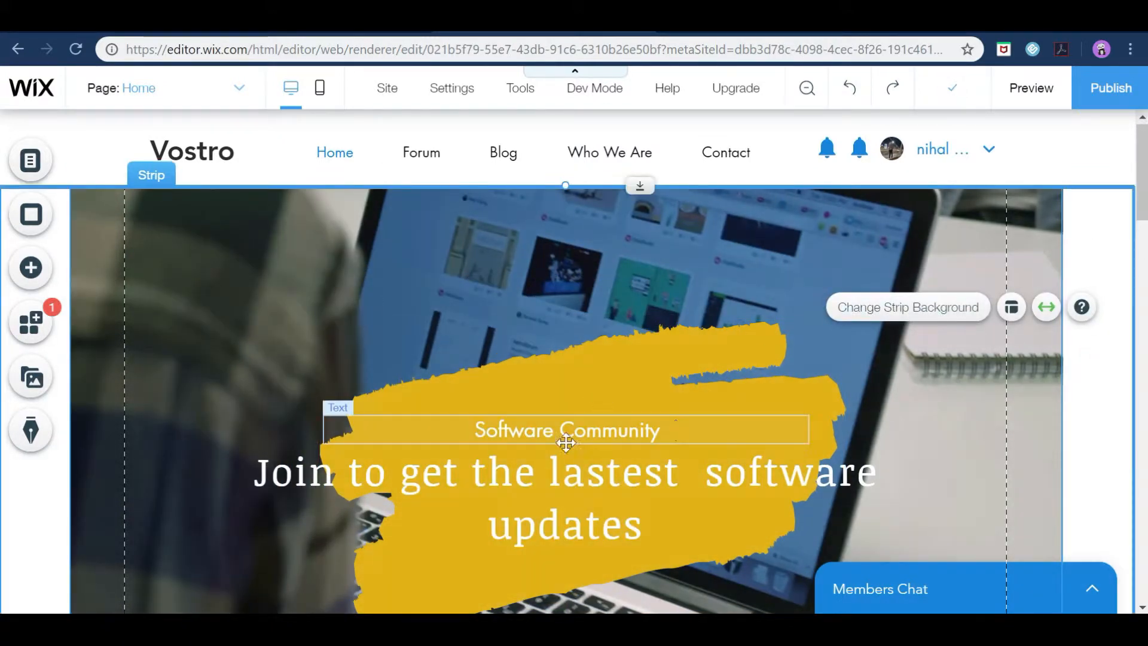
mouse_move(1143, 197)
left_mouse_down()
mouse_move(1127, 351)
mouse_move(1146, 597)
mouse_move(1146, 212)
left_mouse_up()
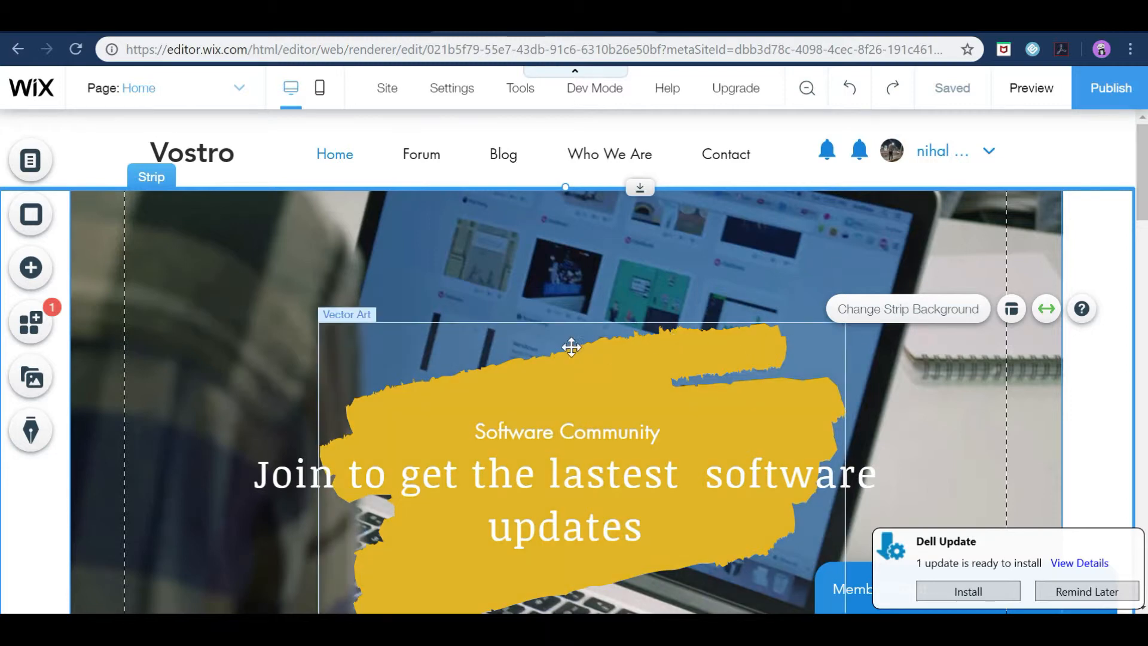
Step: Correct "lastest" to "latest" in the headline and change the headline's font to Open Sans
double_click(650, 526)
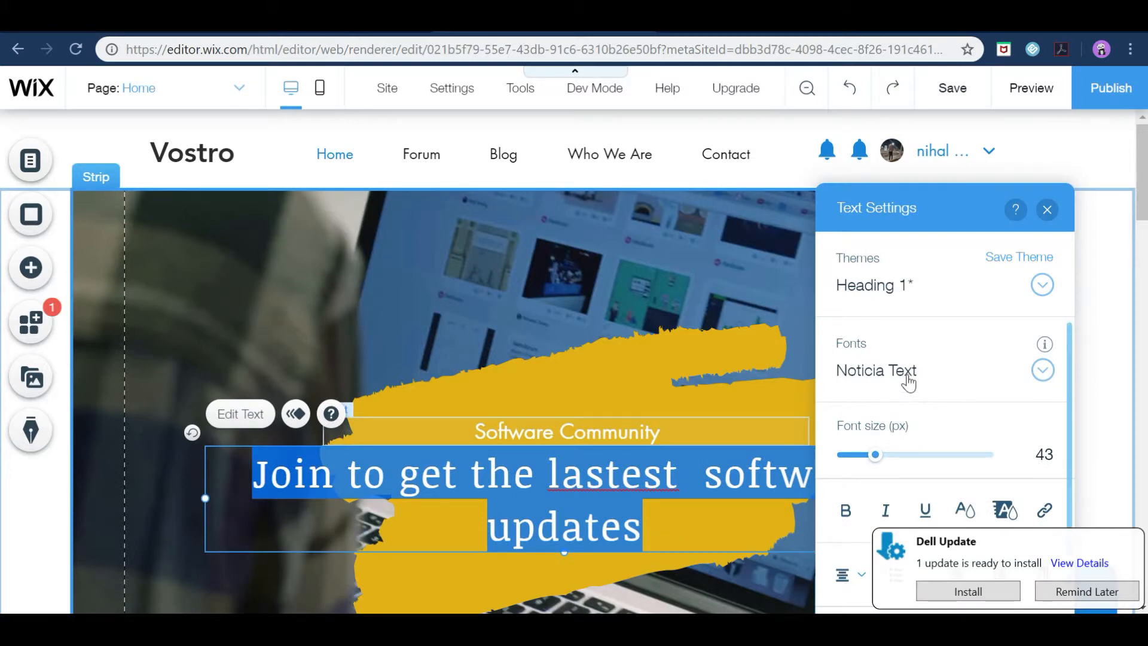
left_click(608, 476)
key("BackSpace")
left_click(608, 254)
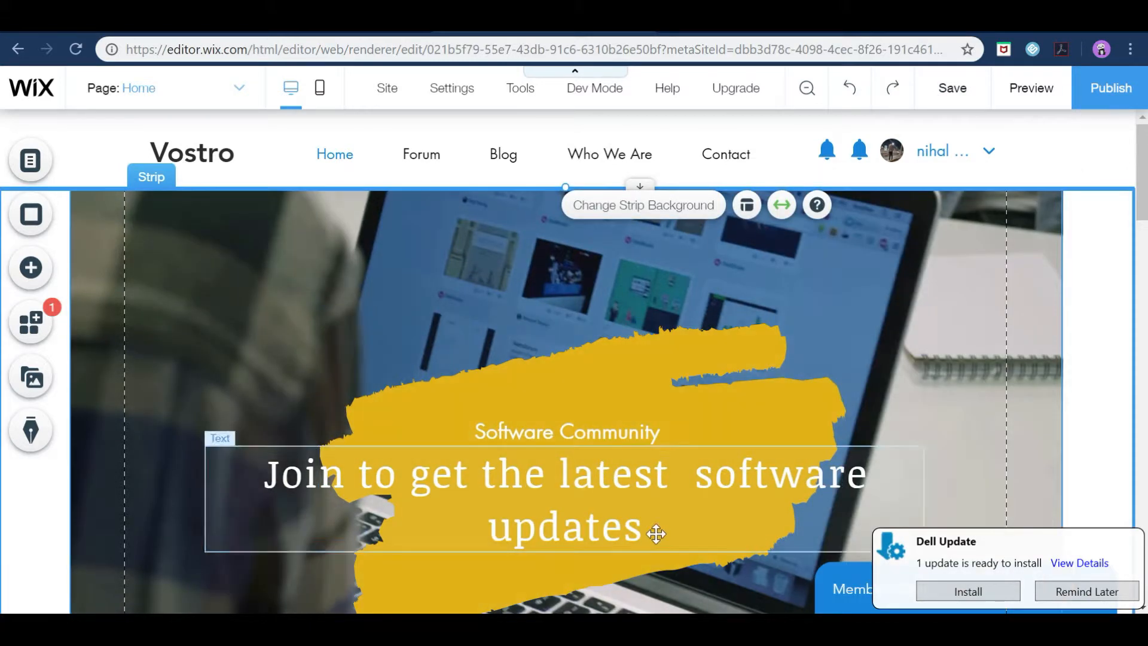
double_click(653, 530)
left_click(907, 369)
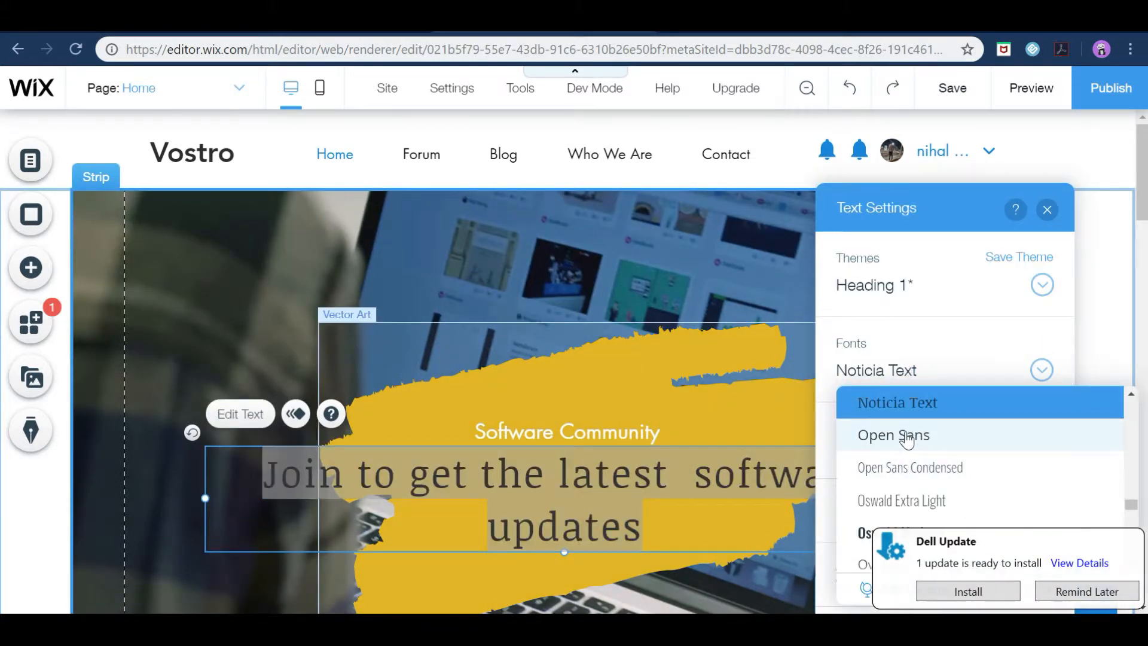
left_click(908, 438)
left_click(227, 339)
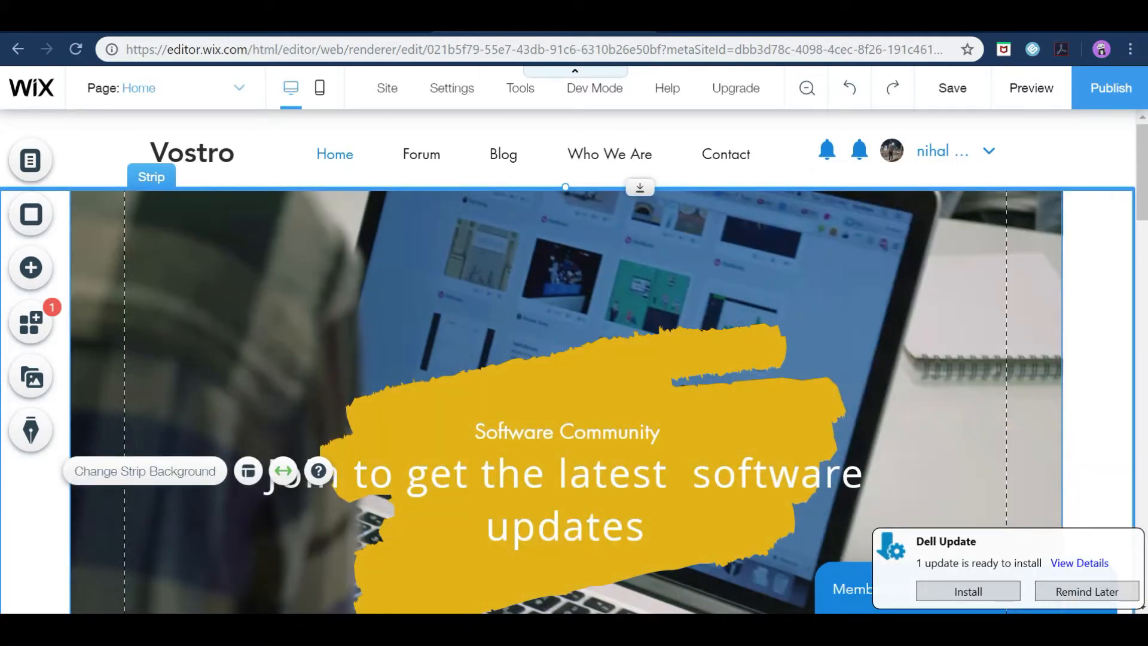
Step: Shrink the yellow brush stroke behind the headline from its upper-right corner
left_click(796, 363)
mouse_move(846, 321)
left_mouse_down()
mouse_move(728, 437)
mouse_move(758, 428)
mouse_move(728, 357)
mouse_move(697, 397)
mouse_move(710, 392)
mouse_move(697, 361)
mouse_move(701, 378)
left_mouse_up()
left_click(1123, 253)
Step: Delete the Members Chat box from the site
left_click_drag(1143, 199, 1143, 449)
left_click(1045, 595)
left_click(844, 521)
left_click(403, 200)
right_click(934, 589)
left_click(809, 519)
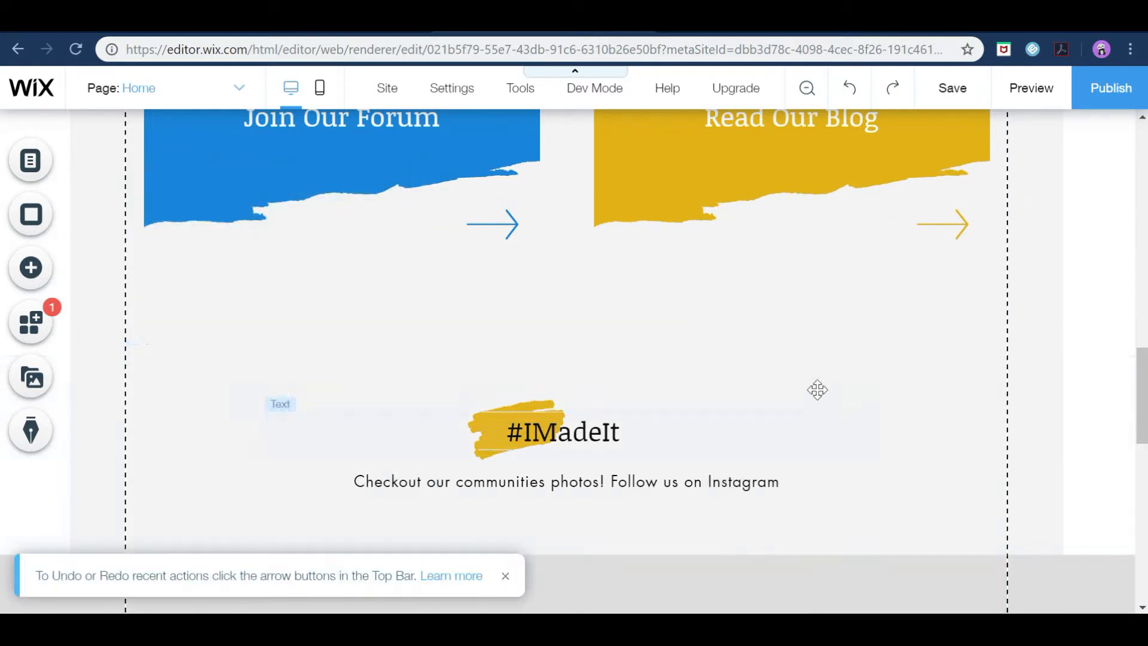
Step: Delete the yellow brush stroke behind the Home page headline
scroll(830, 414, "down", 6)
scroll(570, 365, "down", 5)
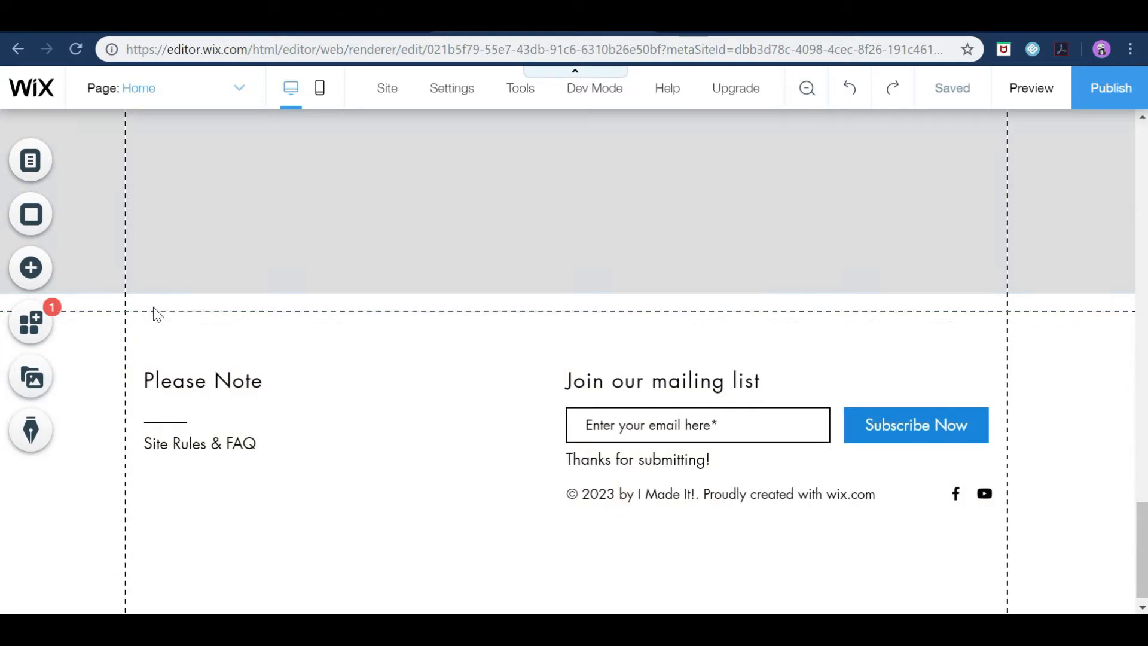
scroll(367, 356, "up", 15)
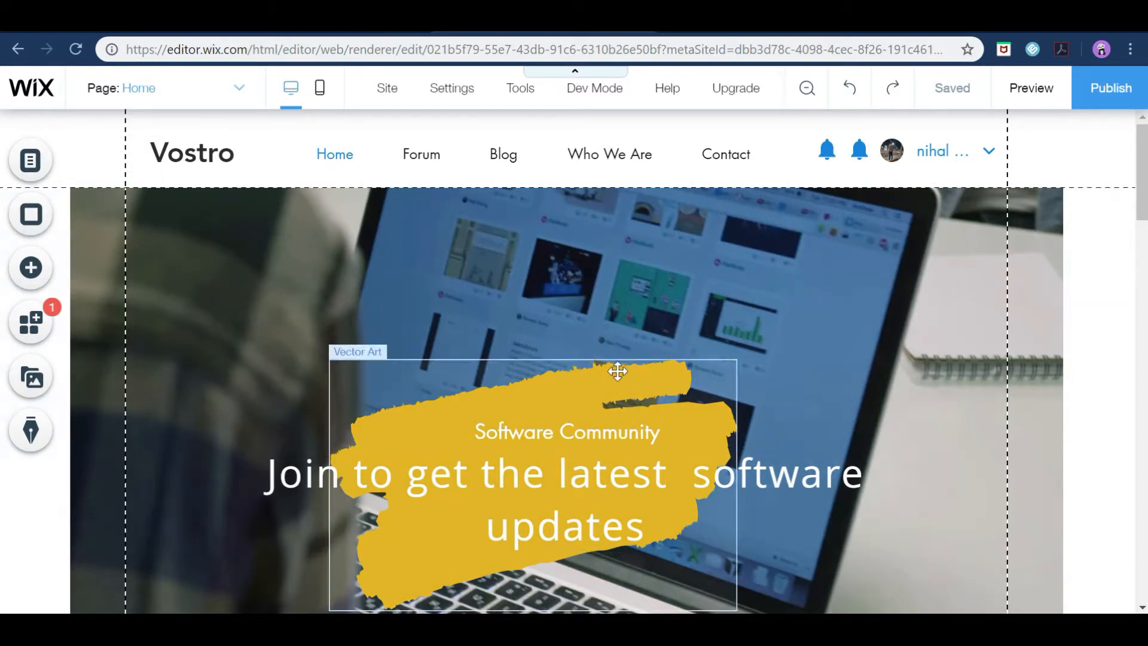
left_click_drag(615, 372, 601, 352)
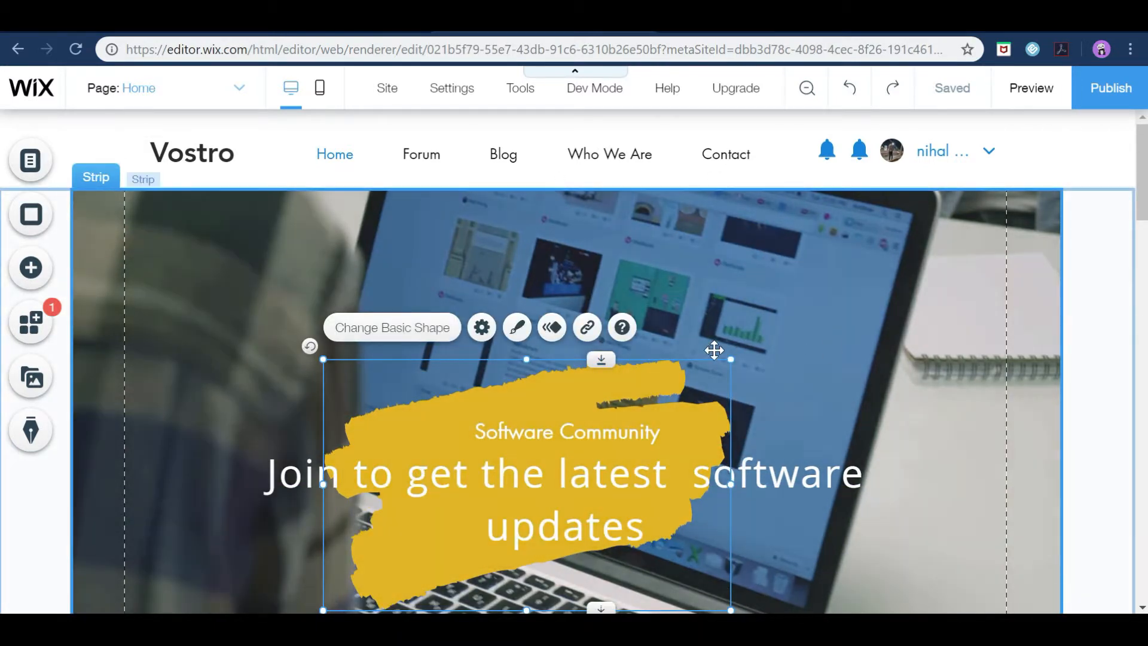
right_click(658, 411)
left_click(538, 390)
right_click(539, 390)
left_click(618, 502)
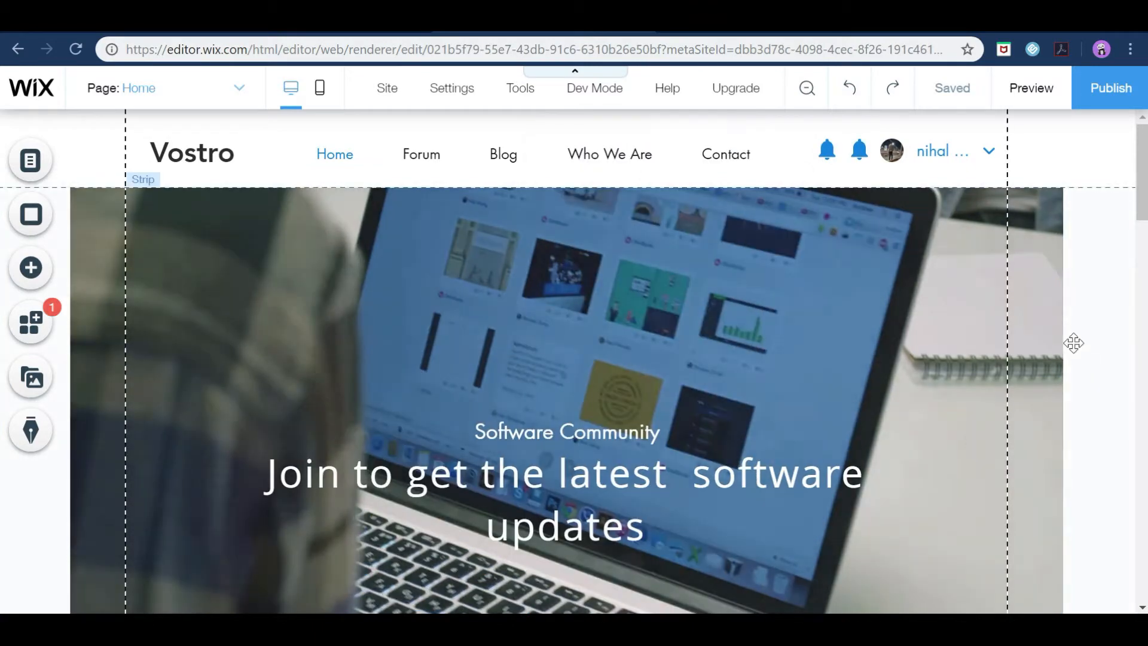
Step: Add a blue button to the Home page strip, centred just below the headline
scroll(325, 359, "down", 3)
scroll(326, 359, "up", 1)
left_click(30, 267)
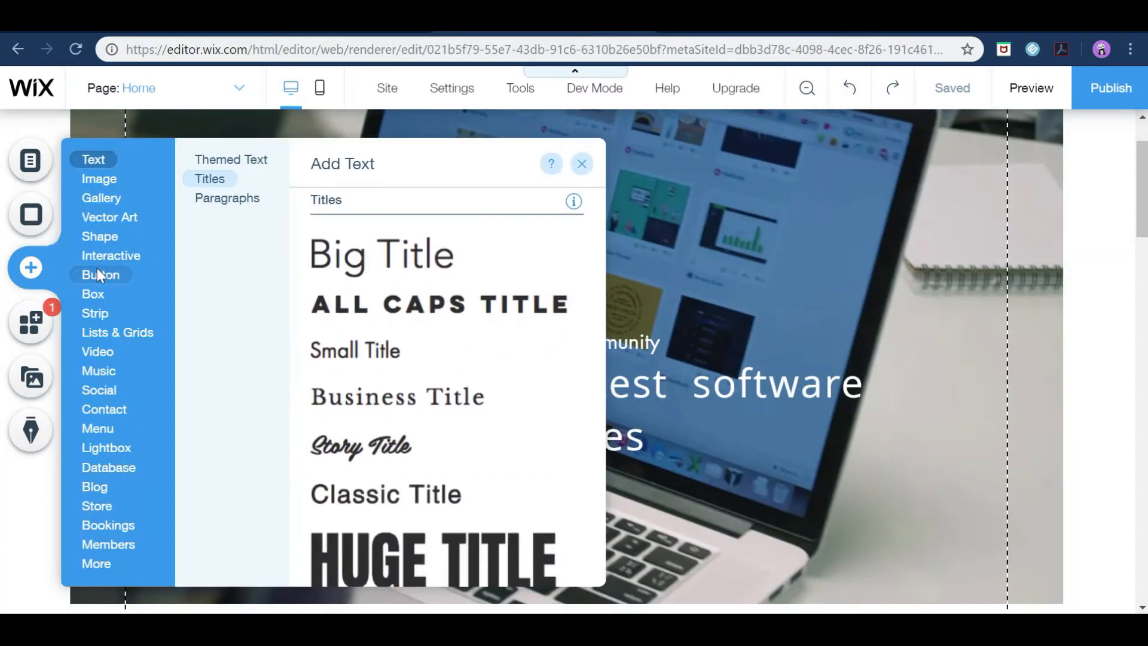
left_click(101, 275)
left_click_drag(541, 345, 549, 494)
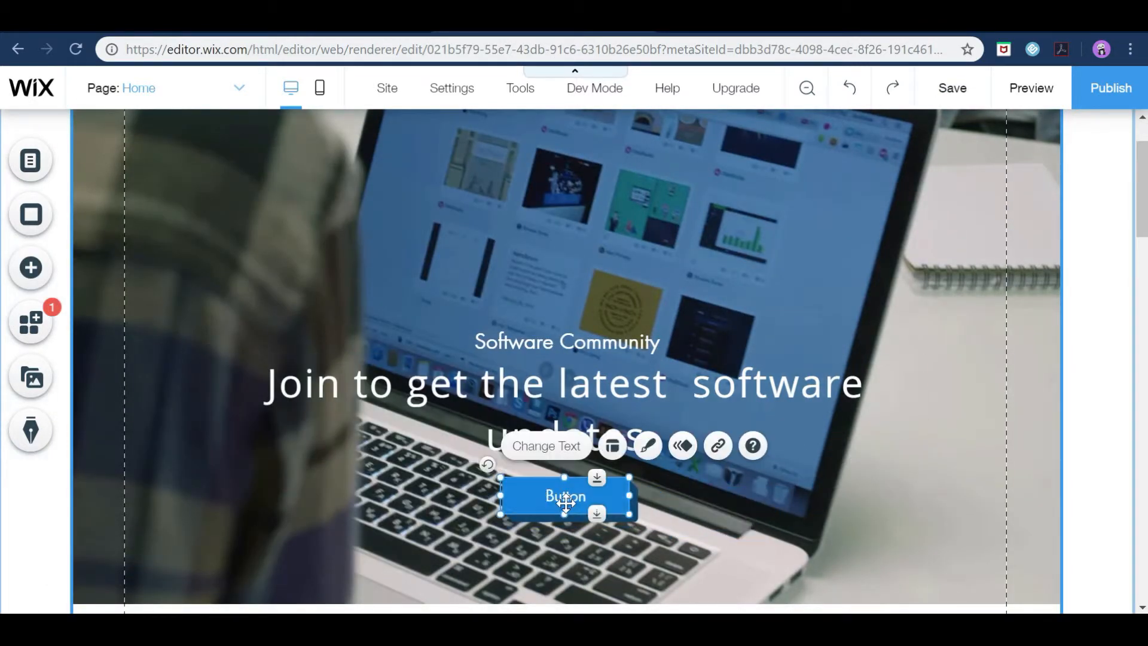
Step: Change the text of the new button below the headline to "Join"
left_click(546, 446)
key("BackSpace")
type("Join")
left_click(943, 431)
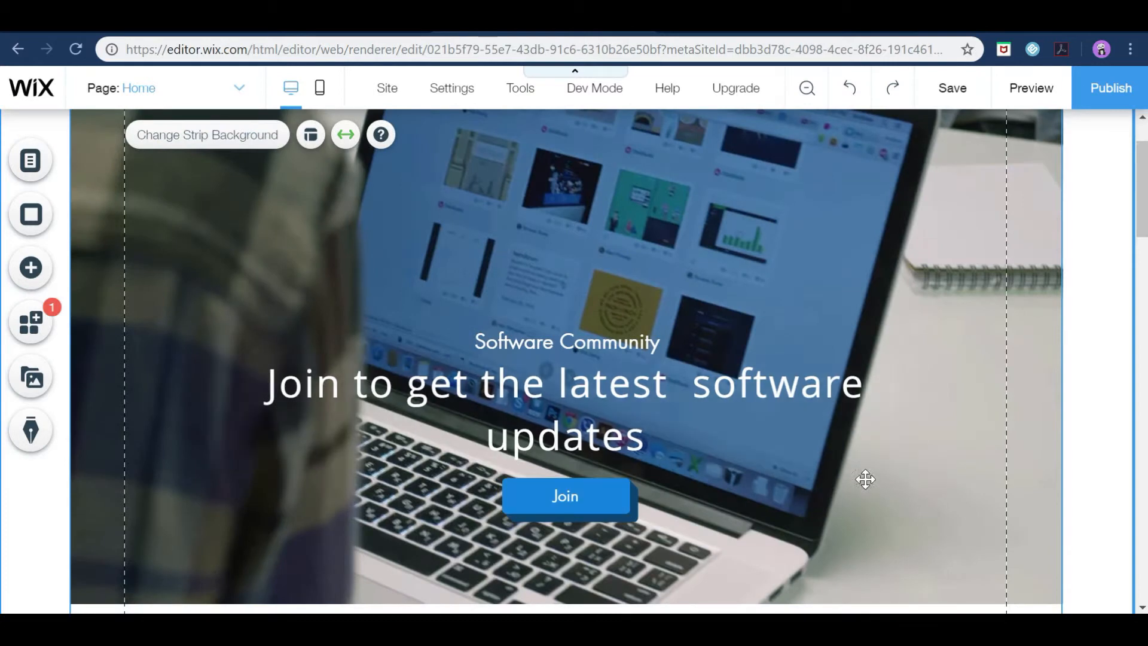
Step: Examine the link options for the Join button, including lightbox, phone number, email, document, page top or bottom, page and web address
left_click(565, 496)
left_click(717, 445)
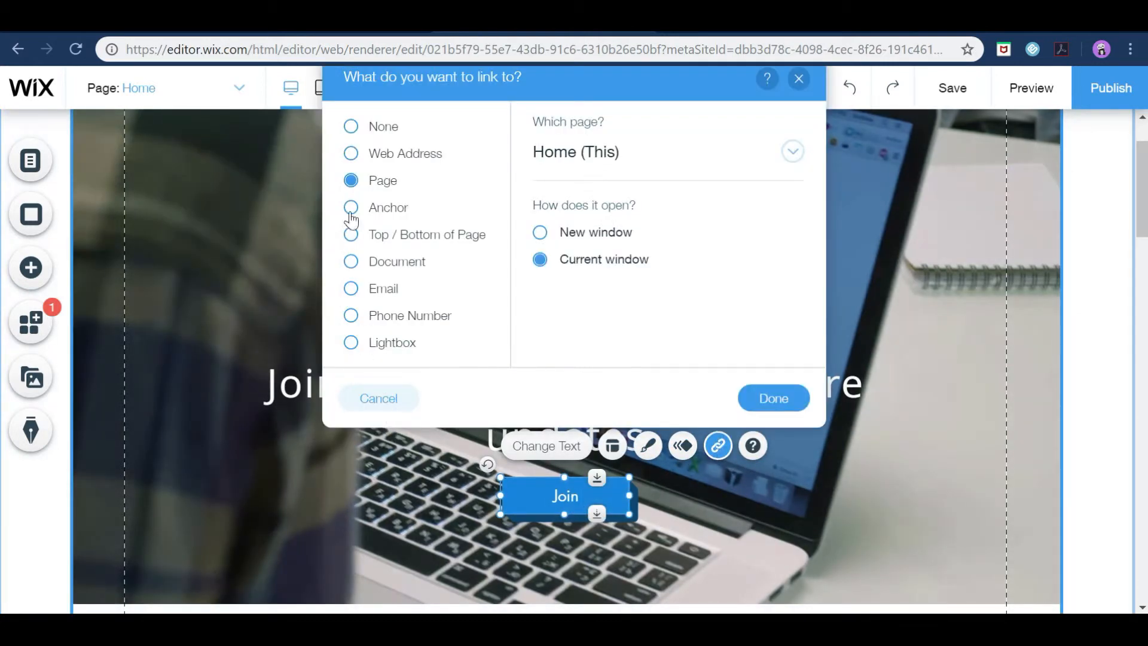
left_click(351, 342)
left_click(351, 317)
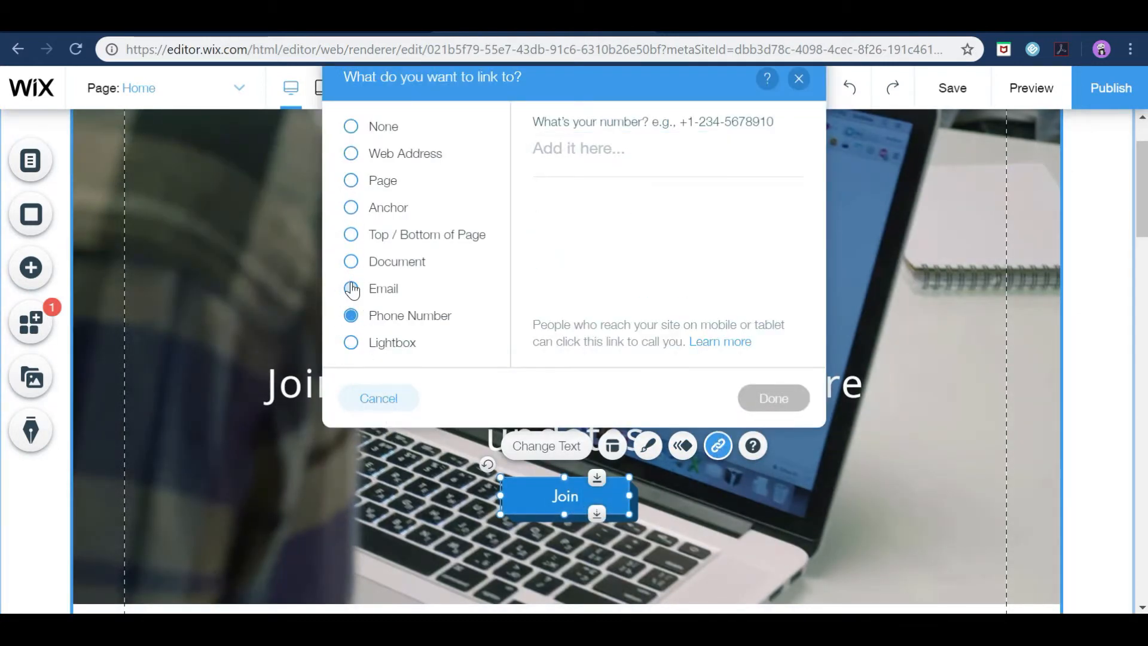
left_click(351, 289)
left_click(351, 261)
left_click(351, 234)
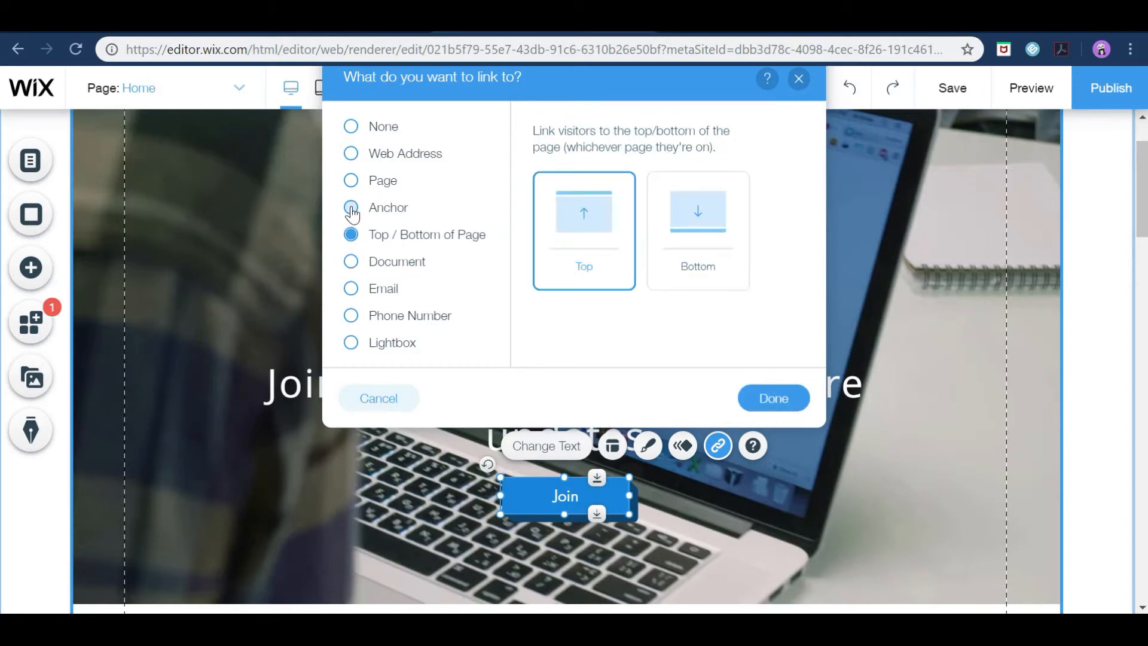
left_click(351, 180)
left_click(351, 154)
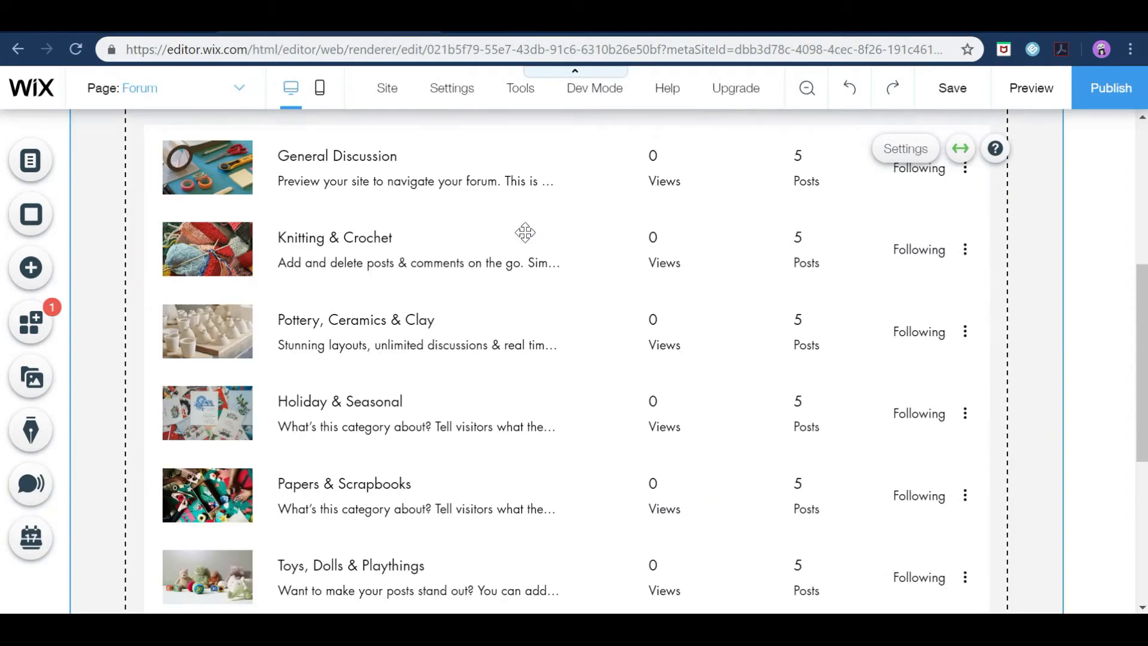
Step: Look over the Forum page's category list and its forum settings
scroll(526, 231, "down", 3)
scroll(526, 231, "up", 4)
scroll(857, 296, "up", 2)
left_click(892, 337)
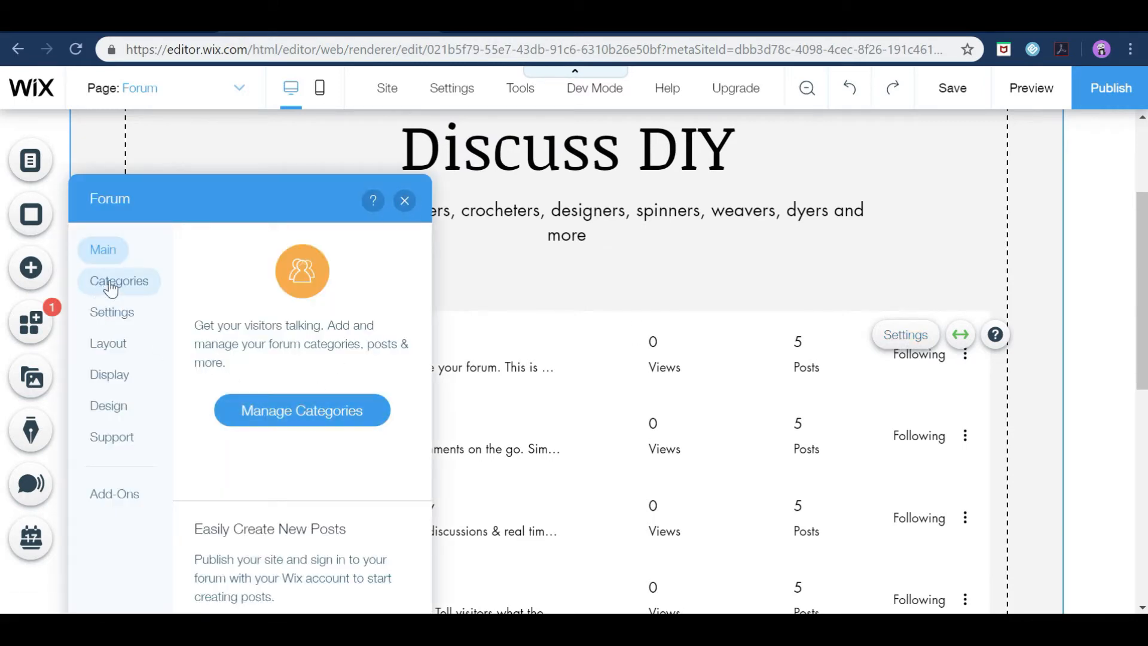
left_click(405, 202)
scroll(1001, 364, "down", 5)
scroll(774, 376, "up", 2)
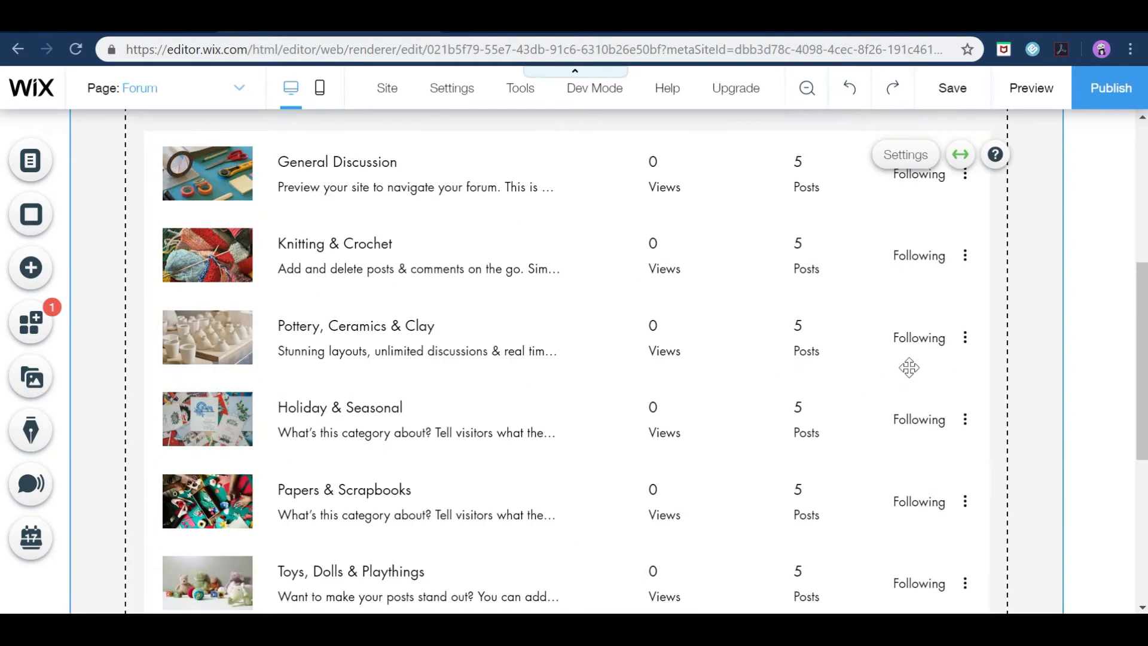
Step: Delete the Knitting & Crochet and the Pottery, Ceramics & Clay categories from the forum
left_click(899, 154)
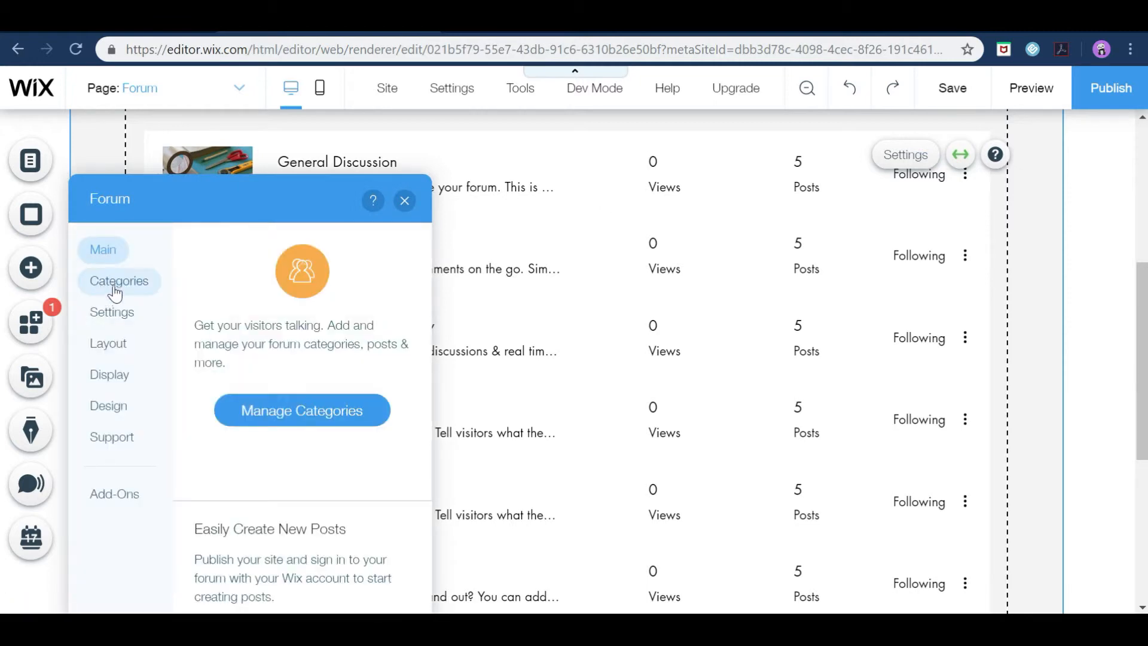
left_click(301, 414)
left_click(403, 405)
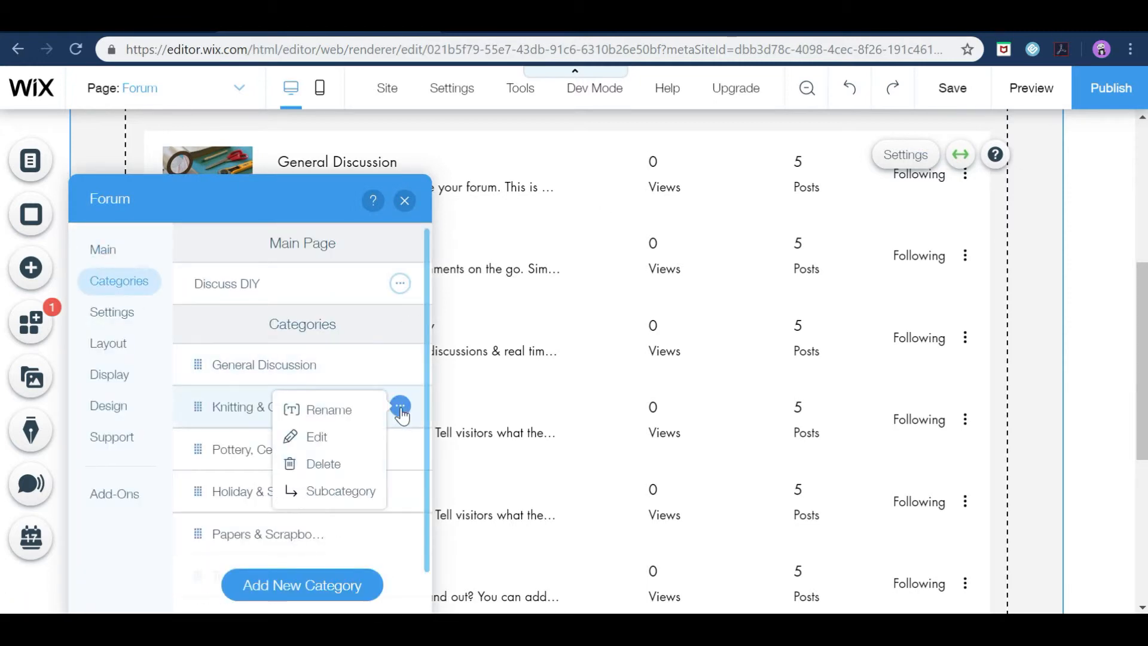
left_click(330, 465)
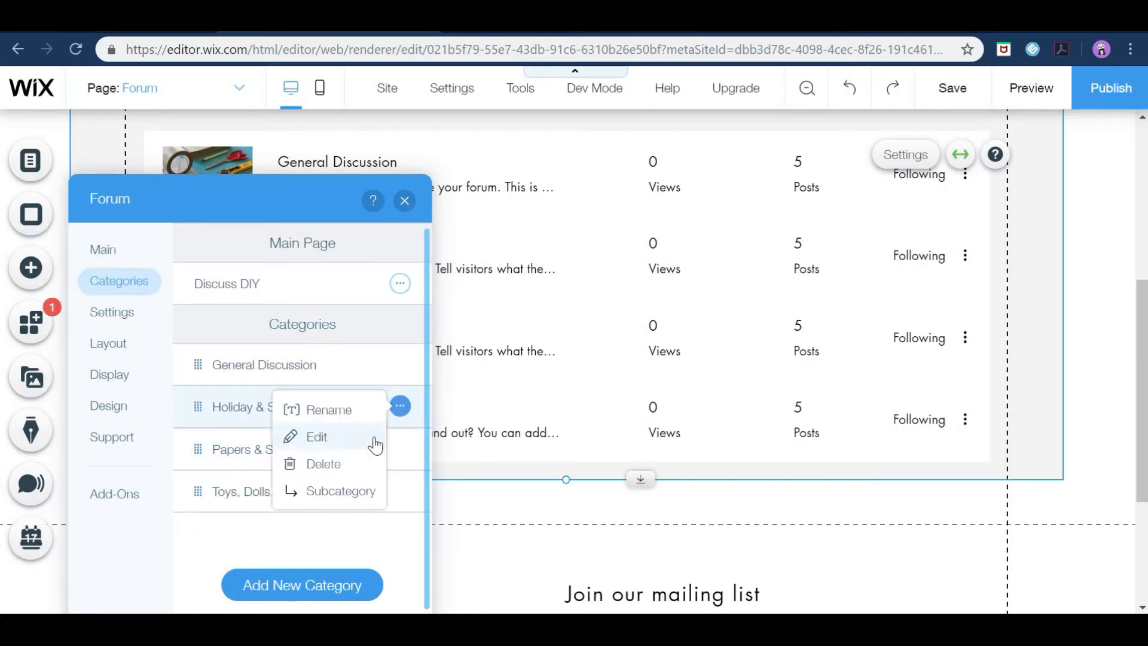
Step: Delete the Holiday & Seasonal and the Papers & Scrapbooks categories from the forum, and close the forum settings
left_click(378, 460)
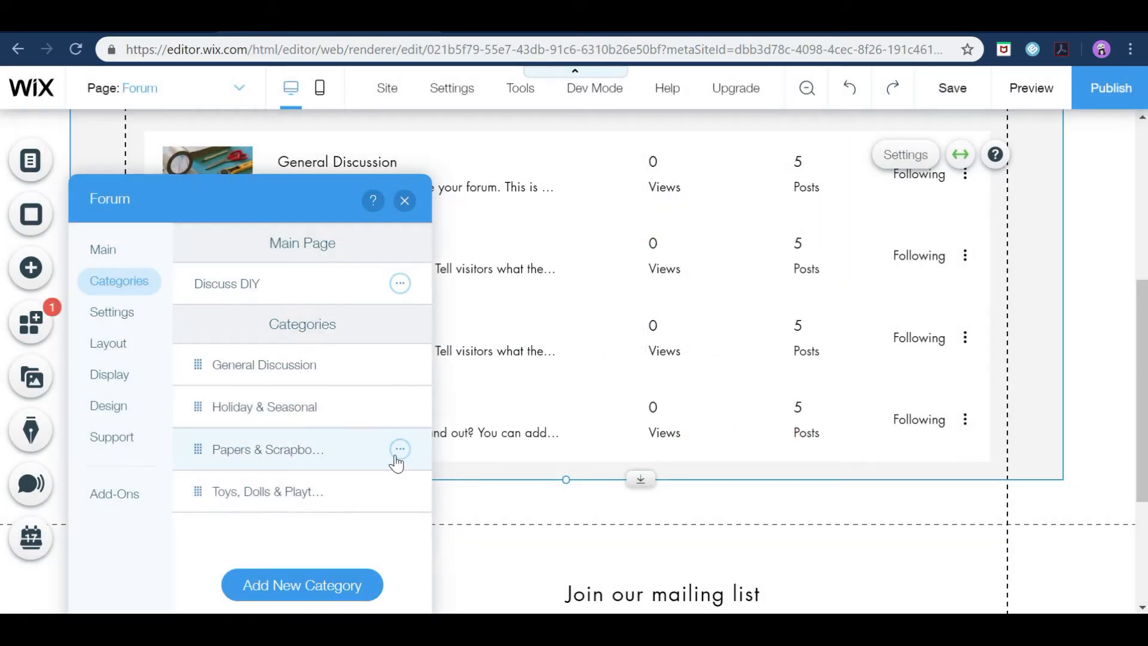
left_click(399, 415)
left_click(366, 466)
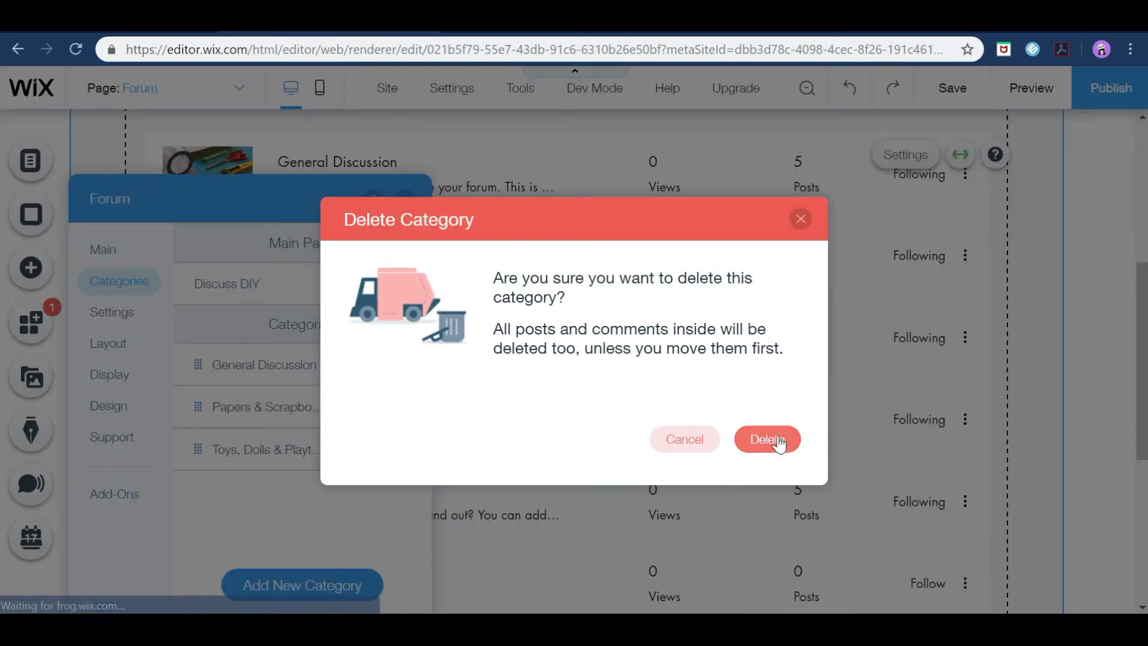
left_click(777, 442)
left_click(397, 407)
left_click(317, 461)
left_click(759, 442)
left_click(402, 206)
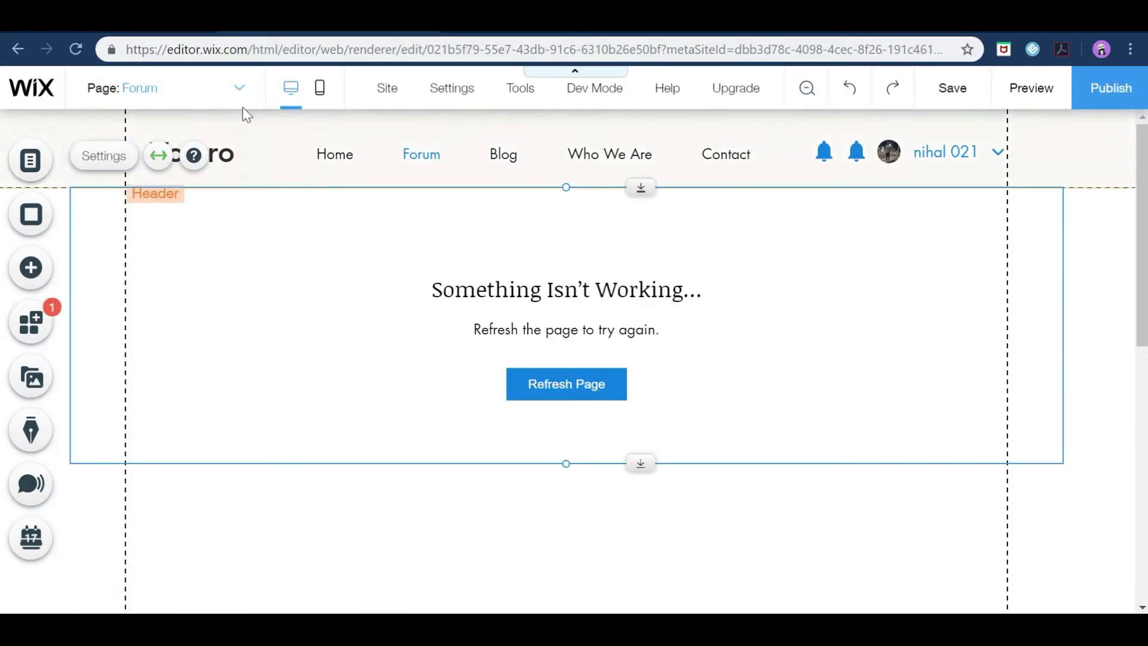
Step: Look through the Home page and the Contact page from end to end
left_click(197, 88)
left_click(108, 250)
scroll(479, 311, "down", 15)
scroll(507, 343, "up", 15)
left_click(149, 88)
left_click(164, 353)
scroll(609, 221, "down", 5)
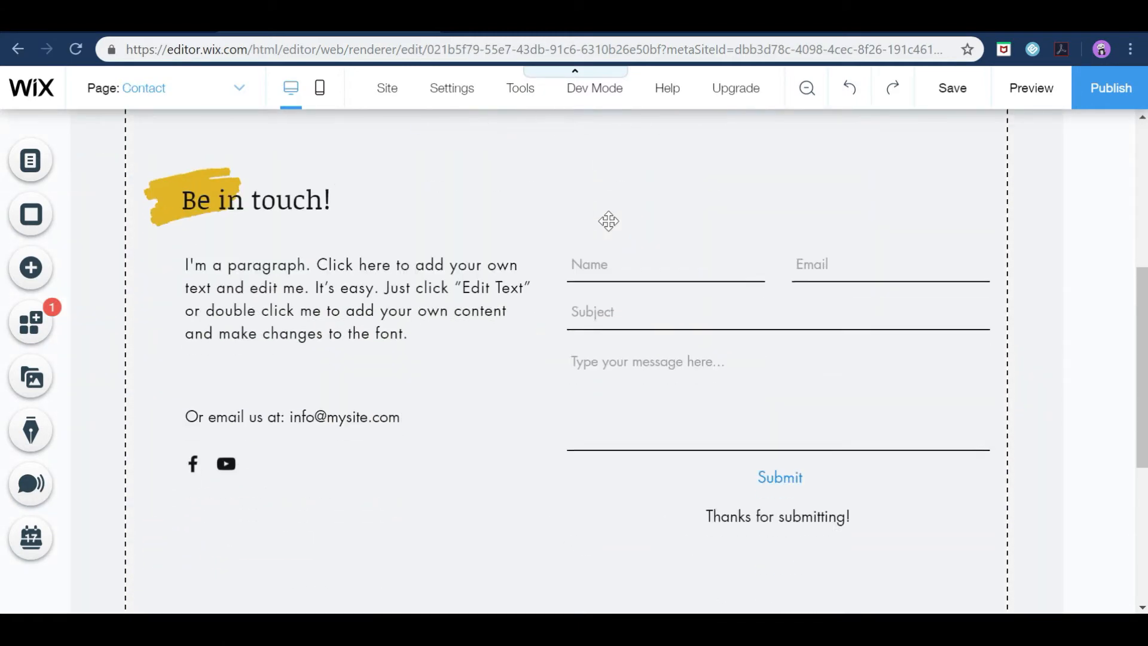
scroll(609, 221, "down", 3)
scroll(251, 223, "up", 8)
Step: View the Site Rules and Members pages and check the Contact page again
left_click(206, 88)
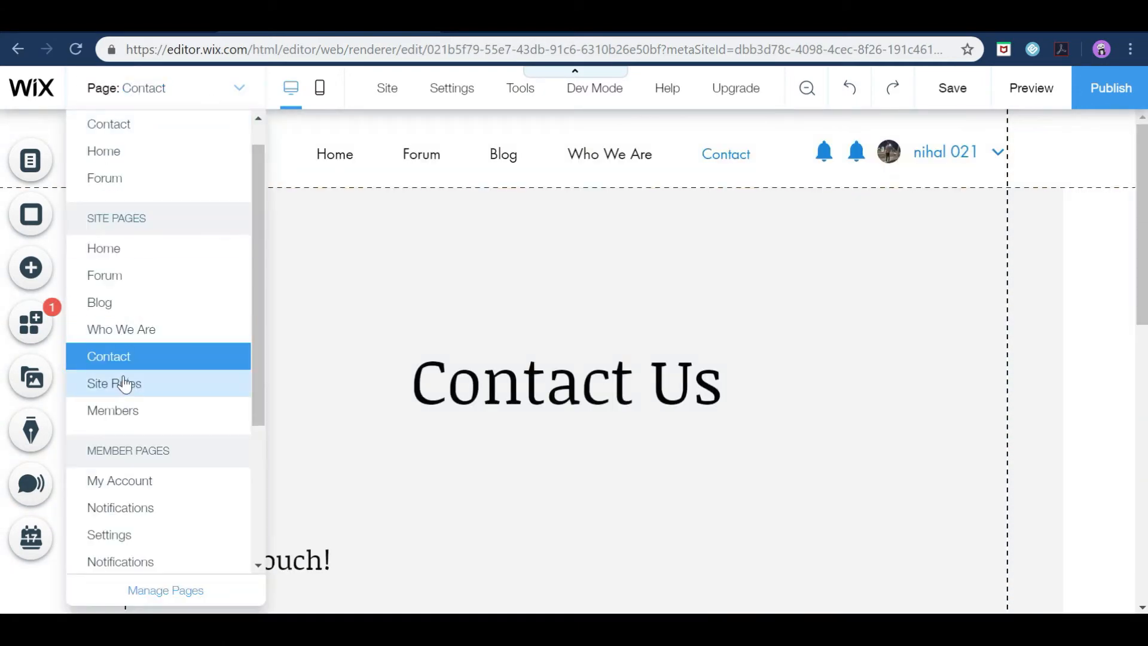
left_click(125, 385)
left_click(218, 88)
left_click(140, 410)
left_click(153, 88)
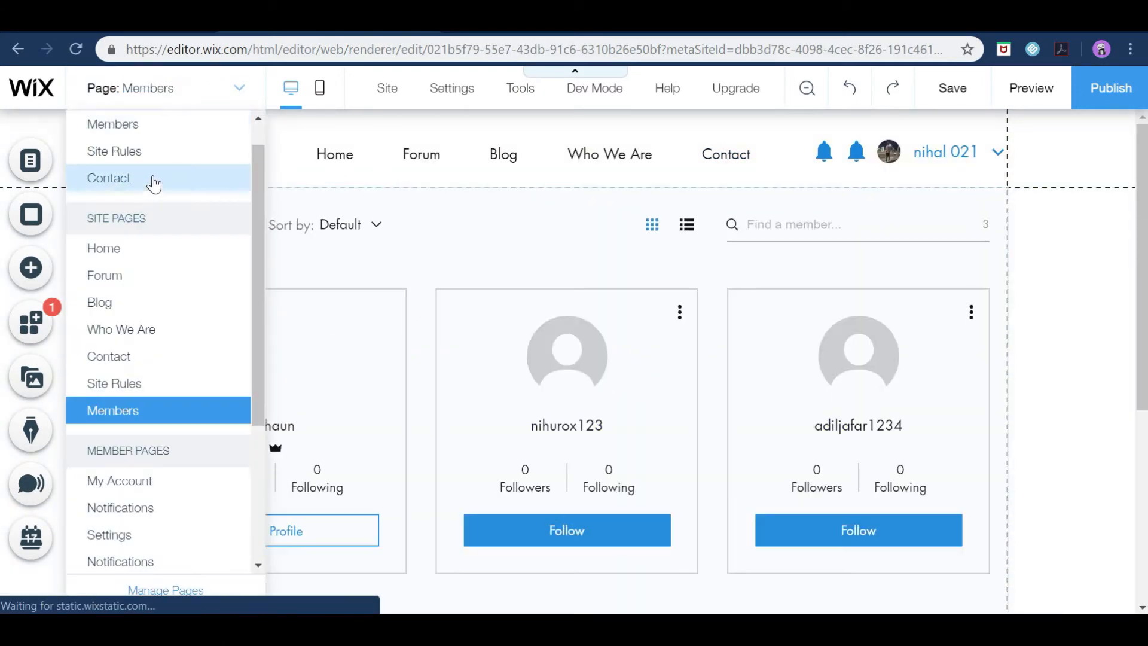
left_click(154, 183)
scroll(487, 328, "down", 5)
scroll(359, 239, "up", 2)
Step: Return to the Home page and set the top strip's background colour to black
left_click(191, 88)
left_click(103, 248)
left_click(167, 204)
left_click(208, 139)
left_click(861, 365)
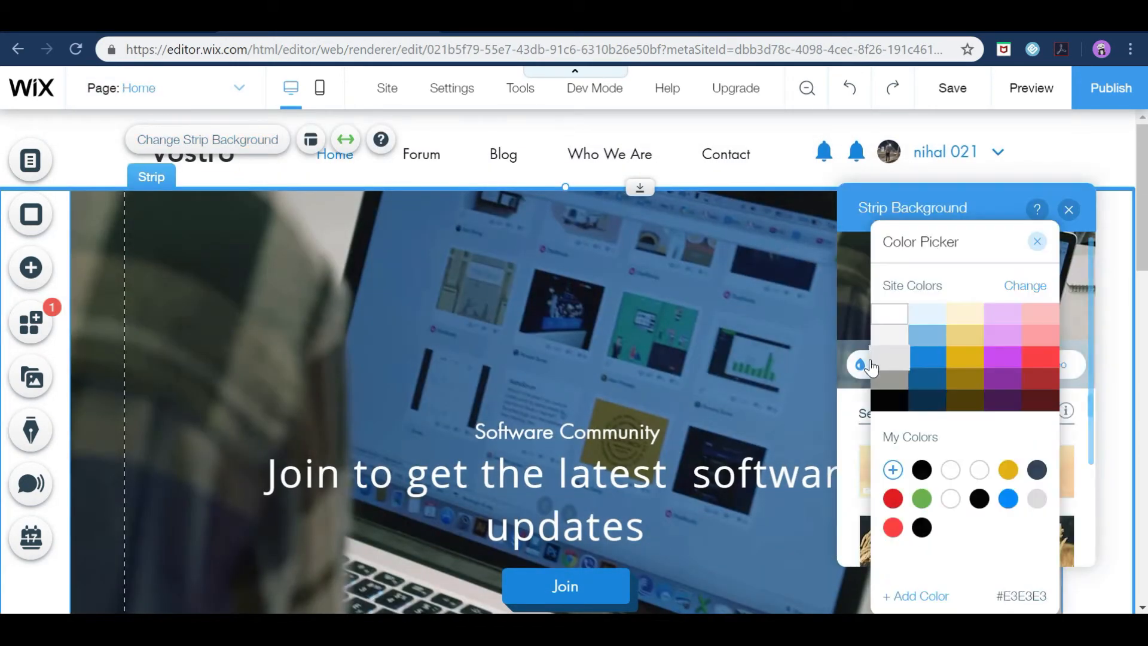
left_click(894, 404)
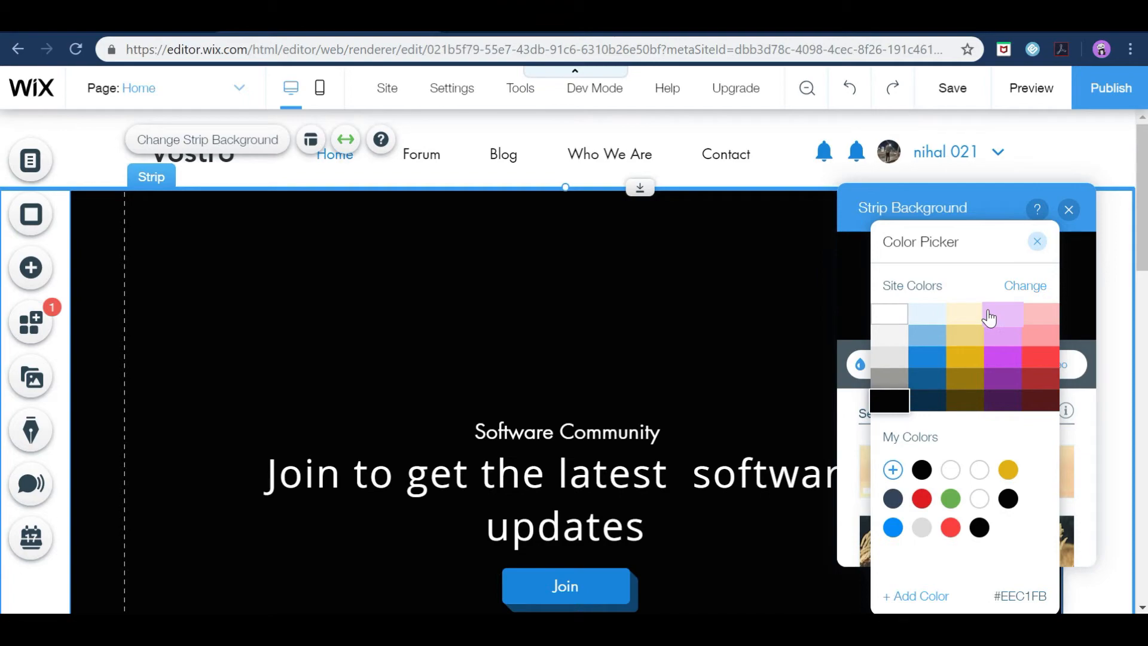
left_click(1037, 244)
left_click(1068, 211)
Step: Review the whole Home page down to the footer
scroll(728, 382, "down", 15)
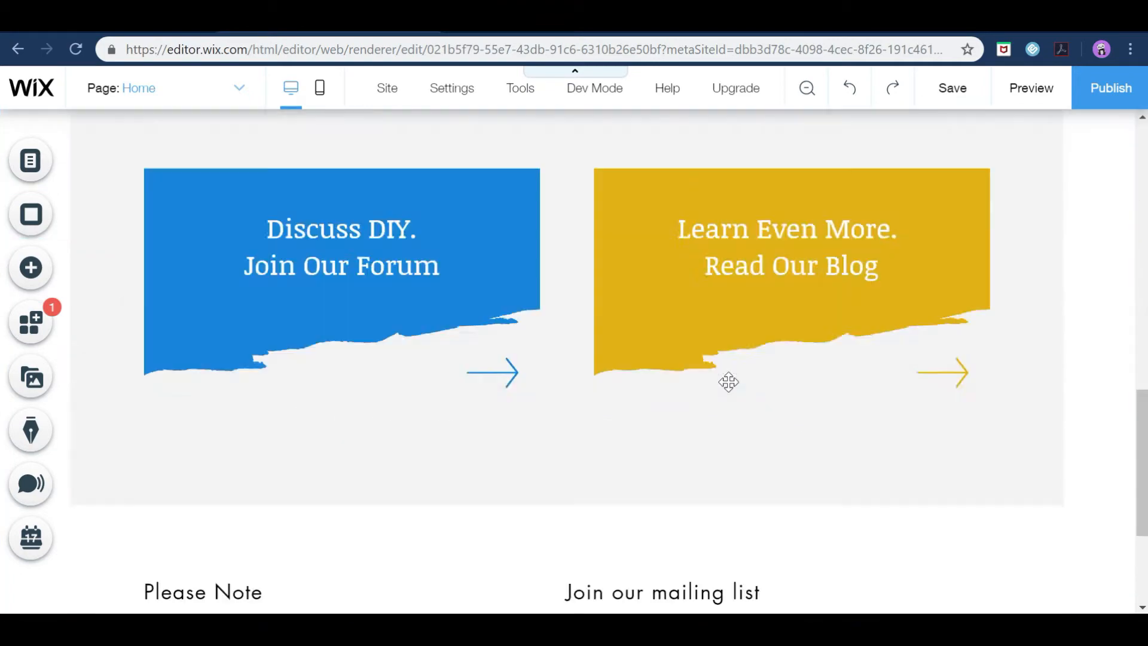
scroll(727, 382, "up", 11)
left_click(1078, 538)
scroll(853, 400, "up", 1)
scroll(848, 384, "down", 15)
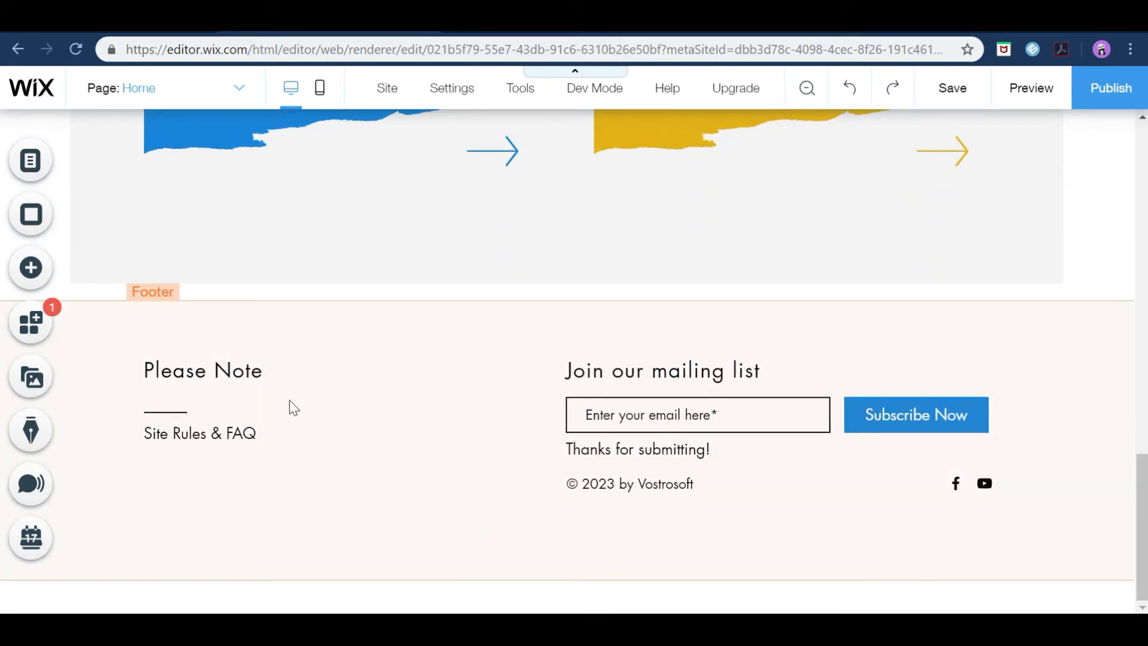
scroll(203, 346, "up", 15)
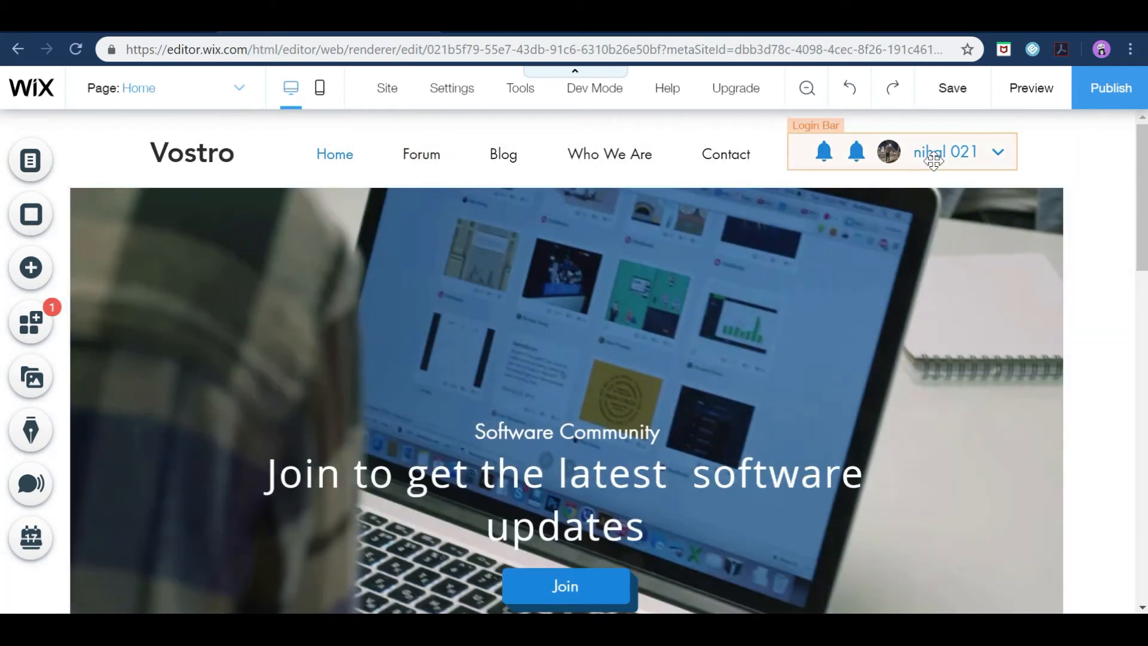
Step: Narrow the Login Bar in the header slightly by moving its left edge inward
left_click(814, 159)
left_click_drag(788, 151, 809, 152)
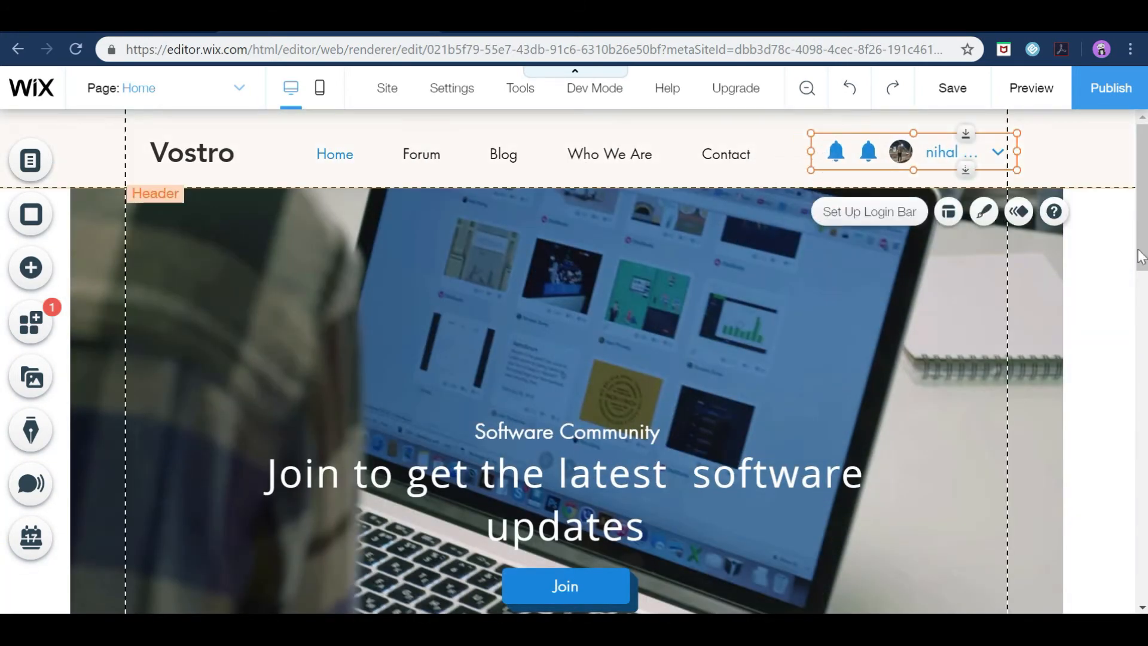
left_click(733, 317)
mouse_move(1138, 251)
left_mouse_down()
mouse_move(1139, 502)
mouse_move(1139, 251)
left_mouse_up()
Step: Publish the site and look through the live Home page at vostrosoft.com
left_click(1091, 93)
left_click(751, 297)
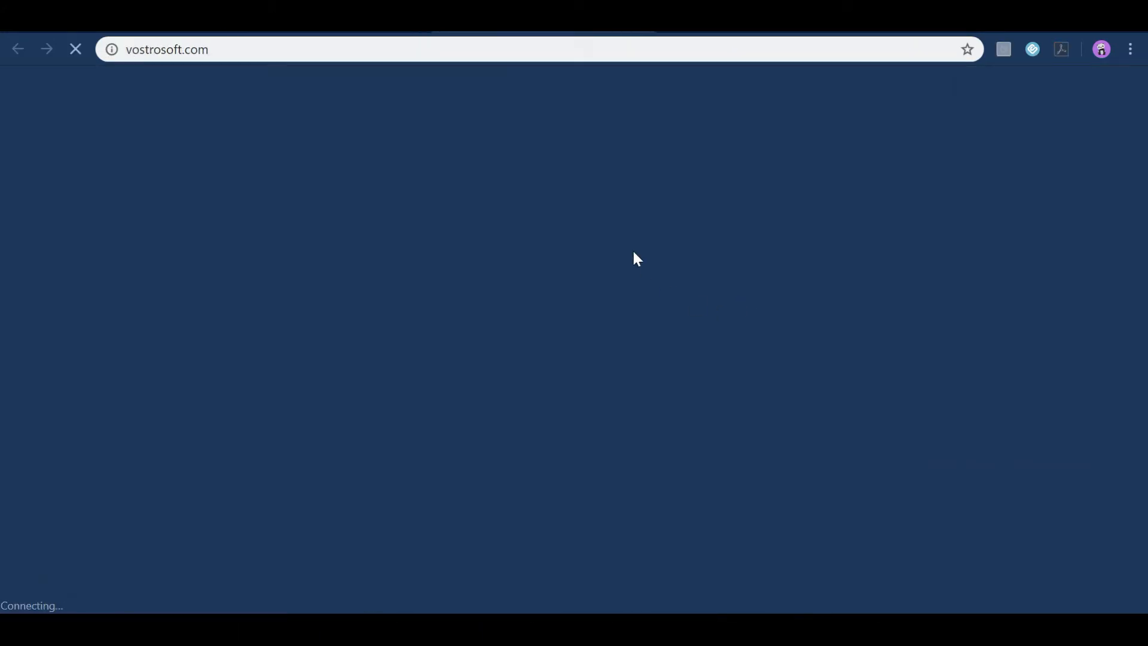
scroll(691, 259, "down", 20)
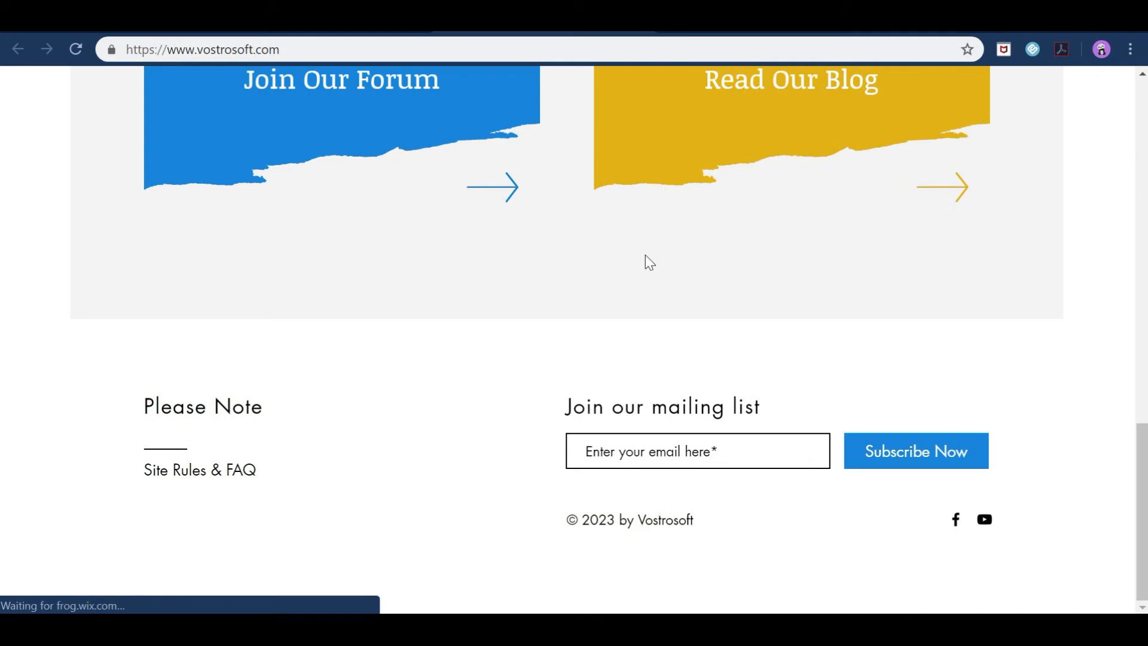
scroll(663, 264, "up", 20)
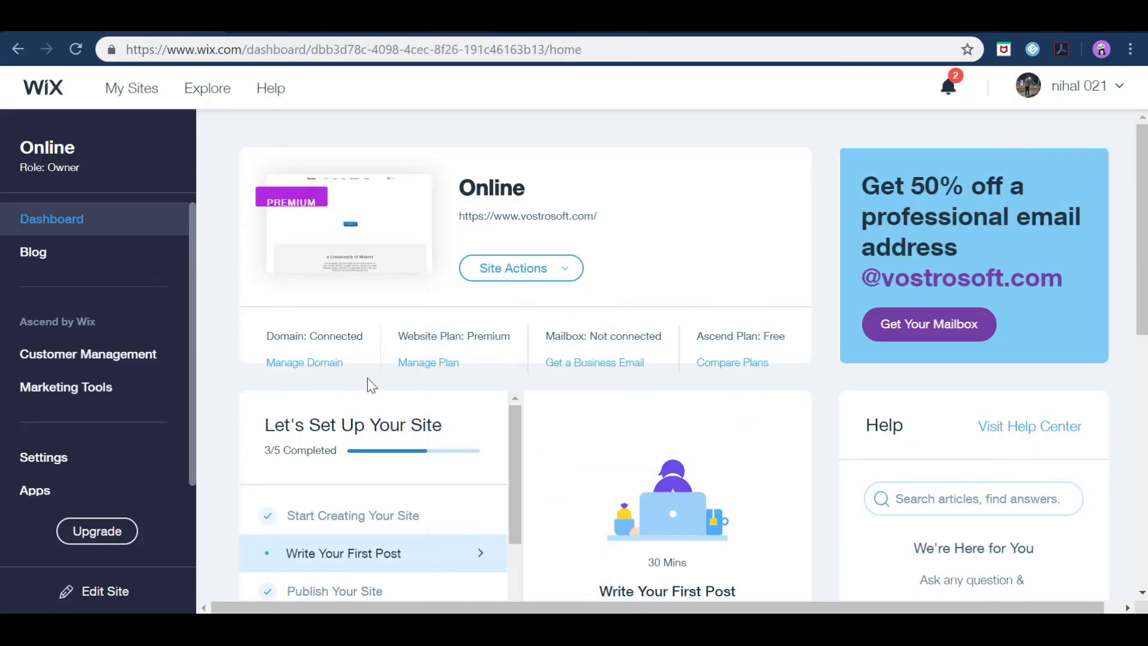
Step: Rename the site as Vostrosoft in the site settings of the Wix dashboard
scroll(361, 513, "down", 2)
scroll(124, 374, "down", 1)
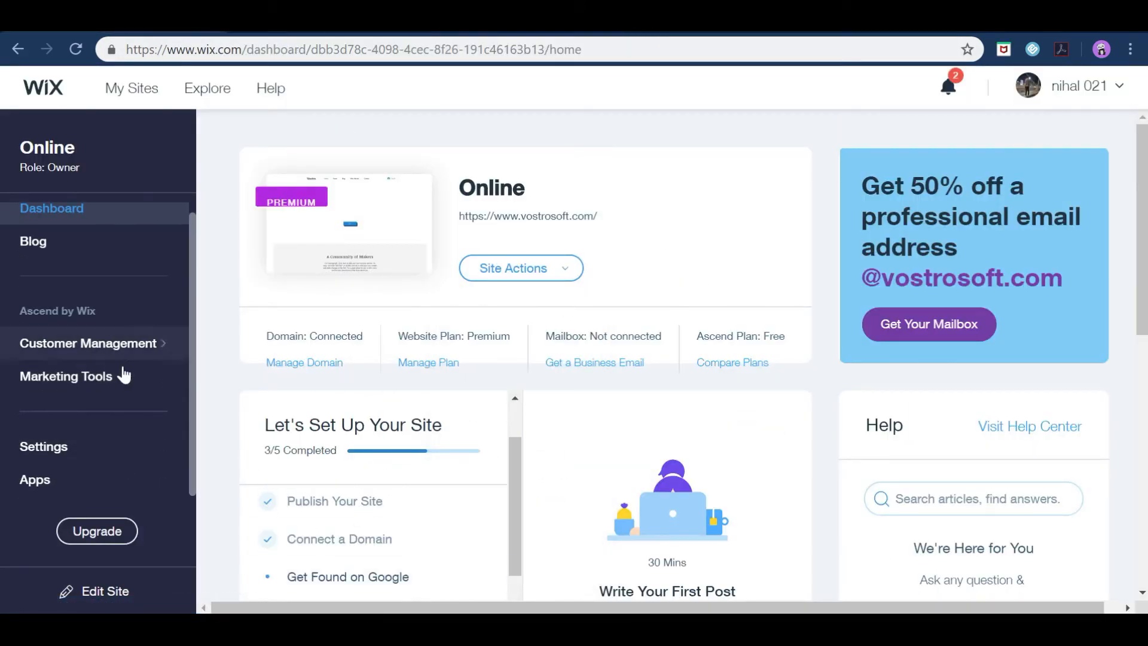
left_click(123, 453)
scroll(593, 249, "down", 5)
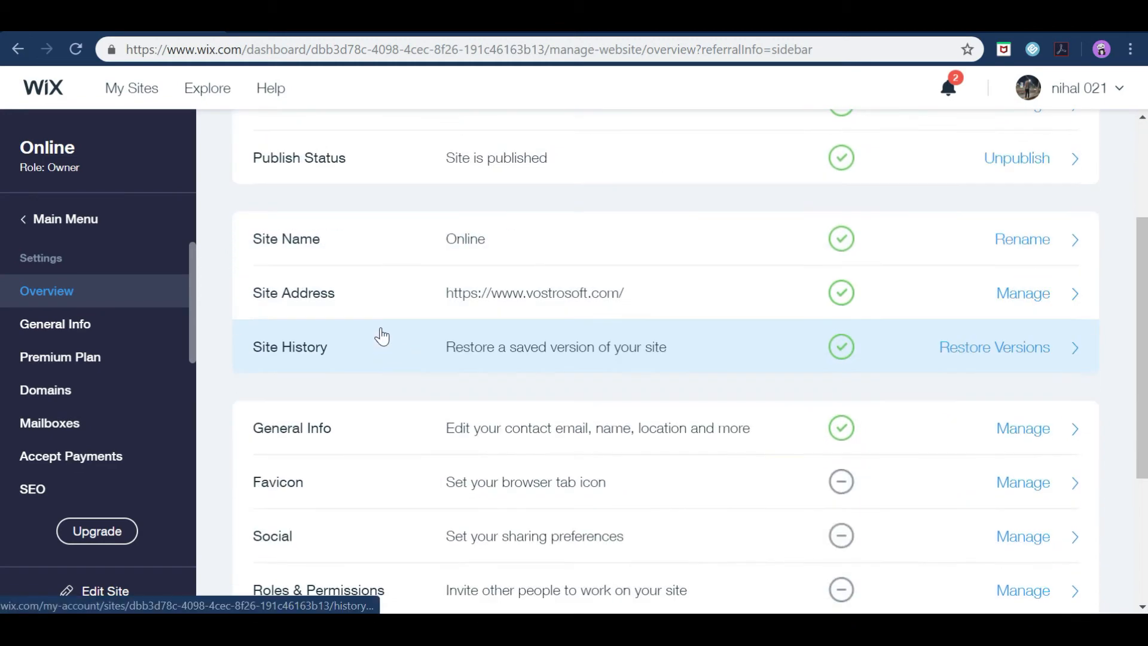
left_click(538, 148)
key("BackSpace")
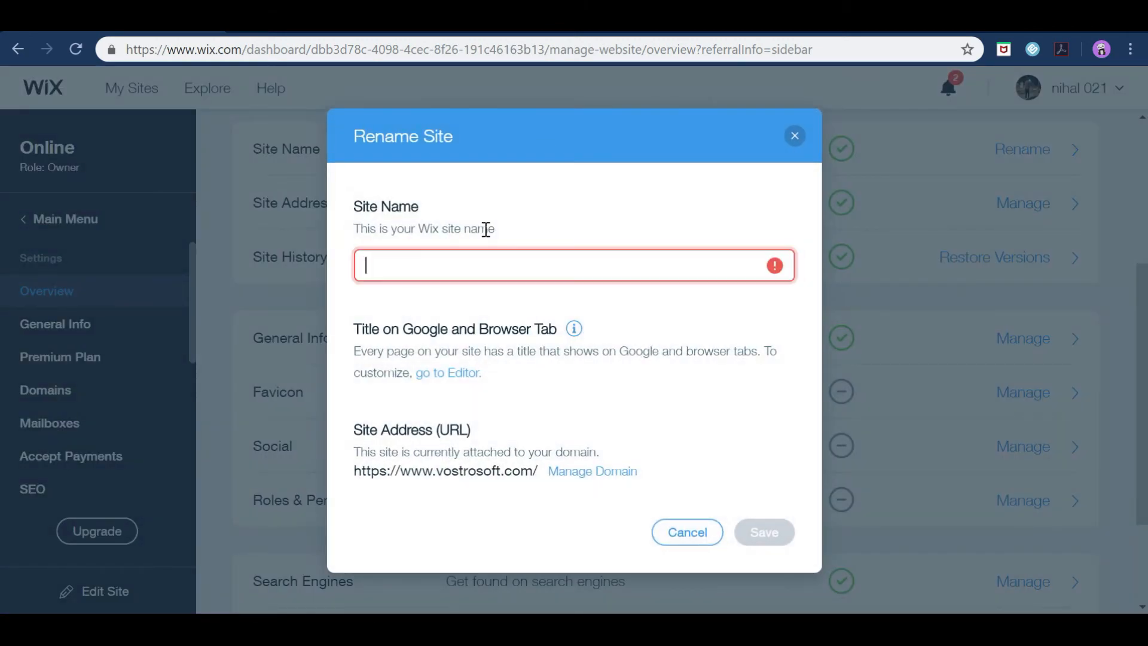
type("Vostrosoft")
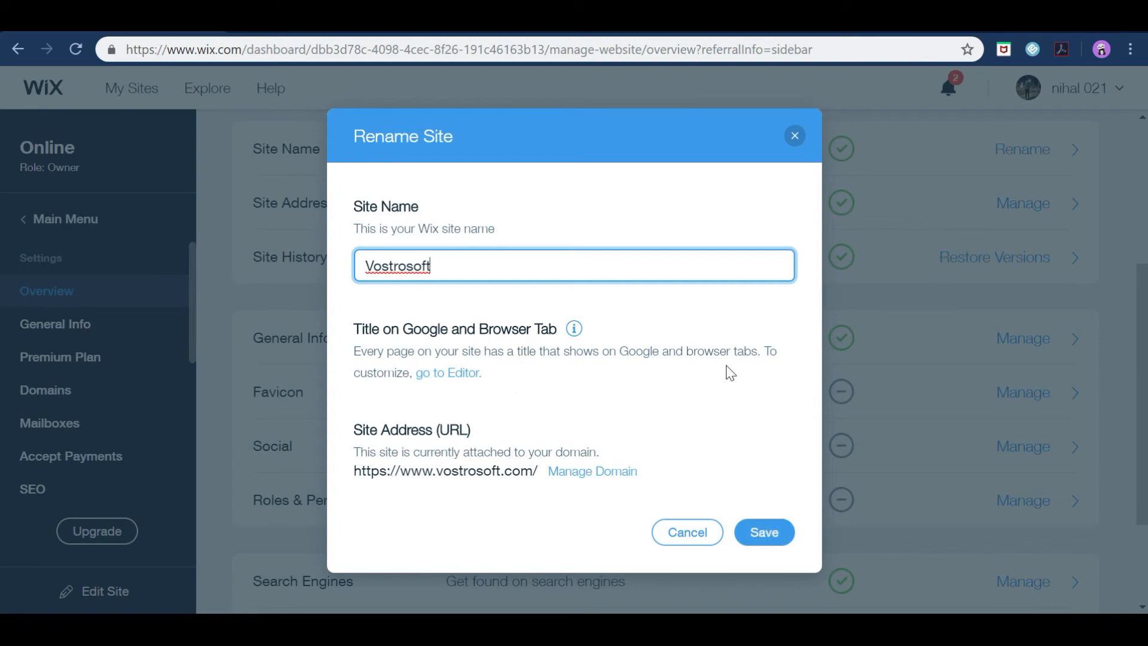
left_click(758, 536)
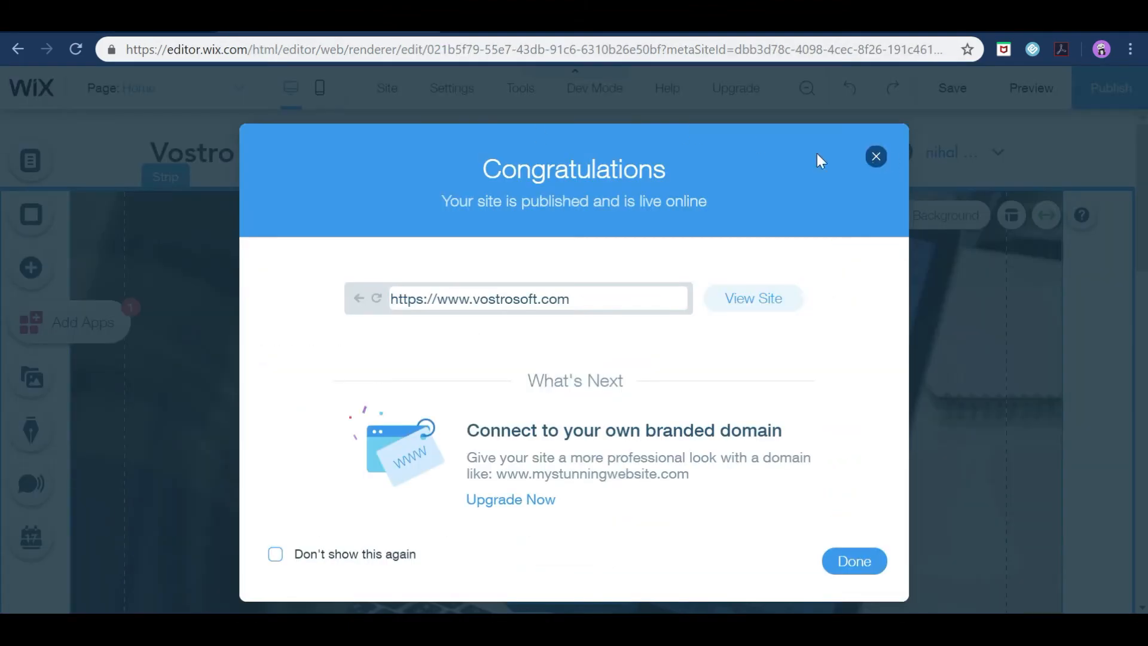
left_click(875, 156)
mouse_move(441, 92)
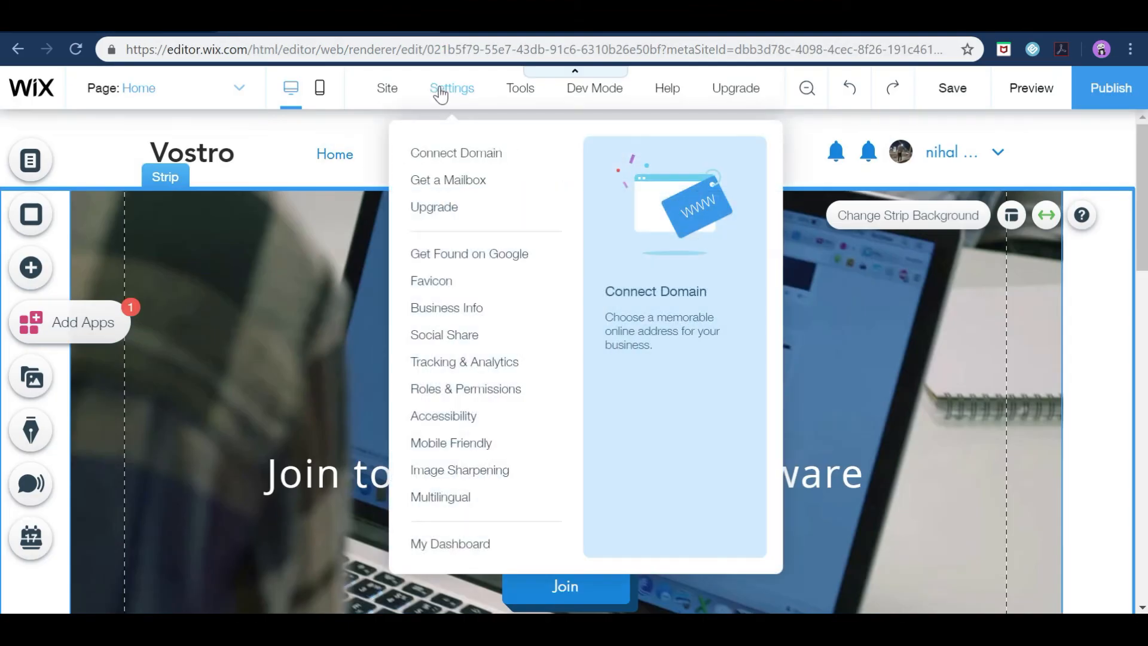
left_click(329, 126)
left_click(964, 214)
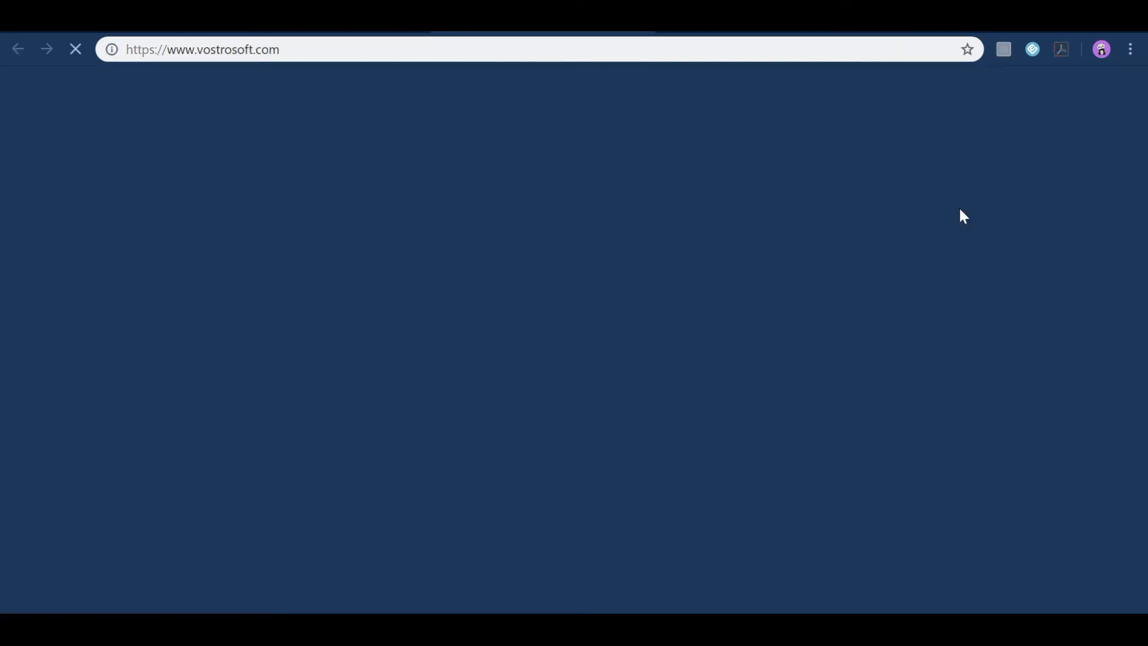